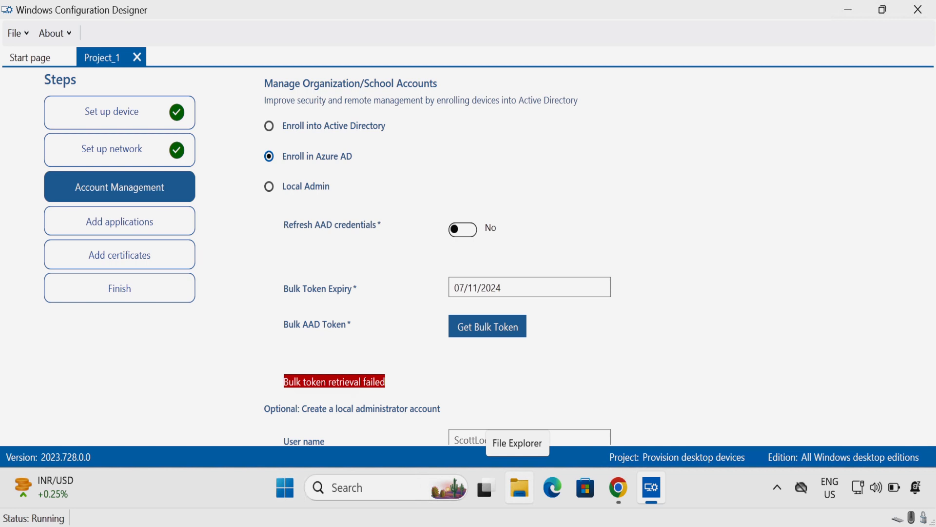
Switch to the Intune admin center in Chrome and review the signed-in administrator's assigned roles and administrative units
mouse_move(486, 488)
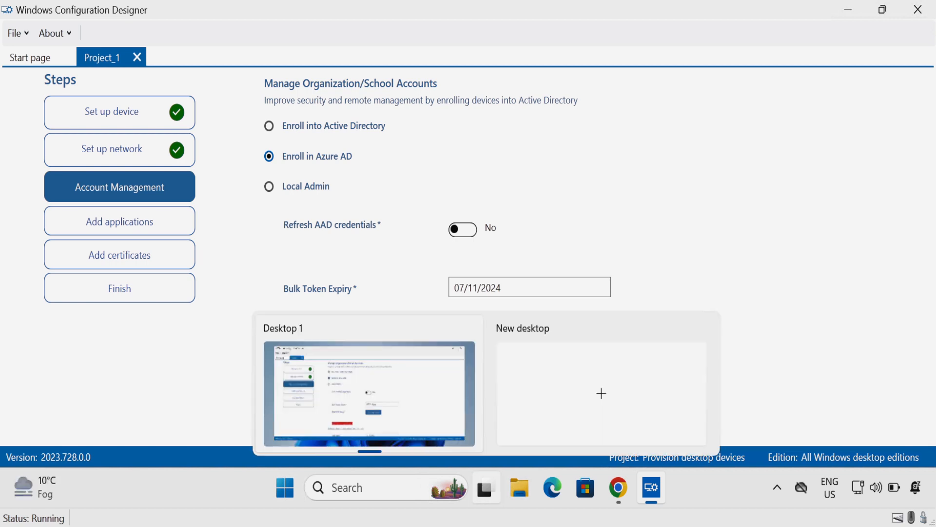
left_click(849, 10)
left_click(616, 487)
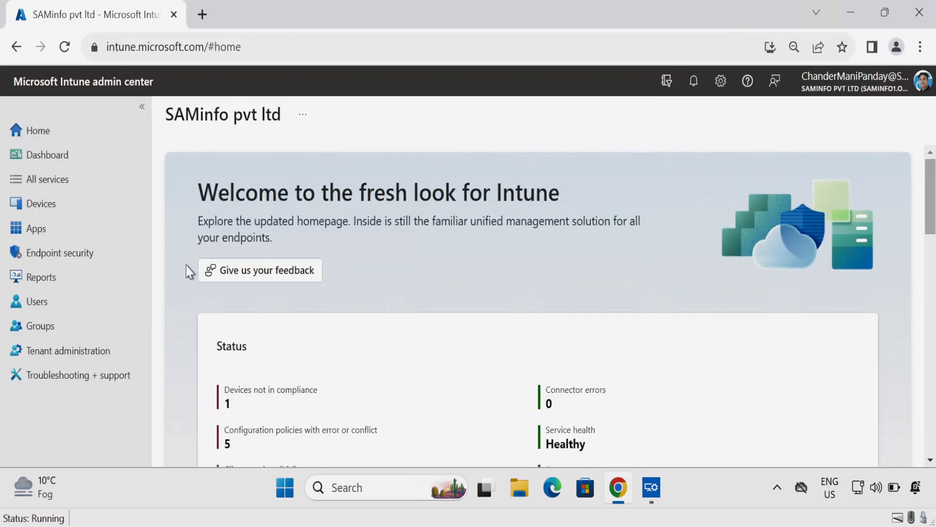
left_click(38, 308)
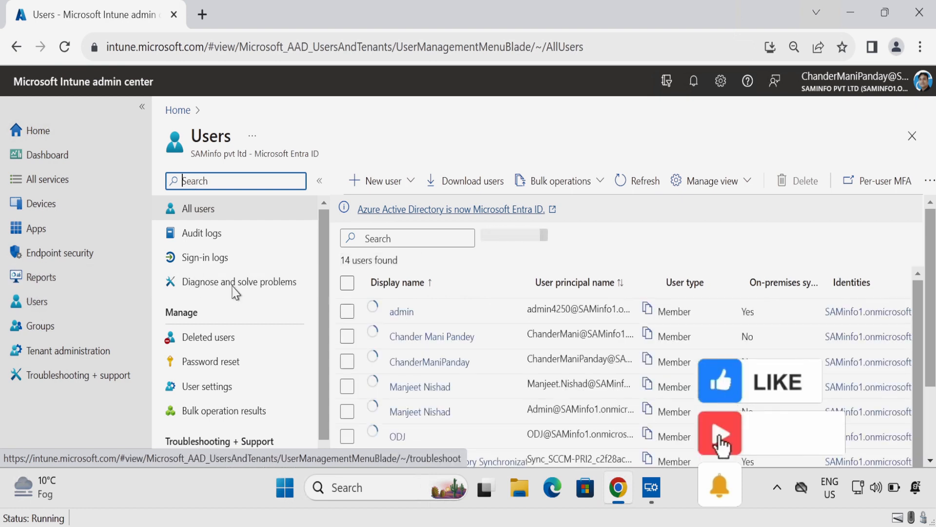
left_click(425, 365)
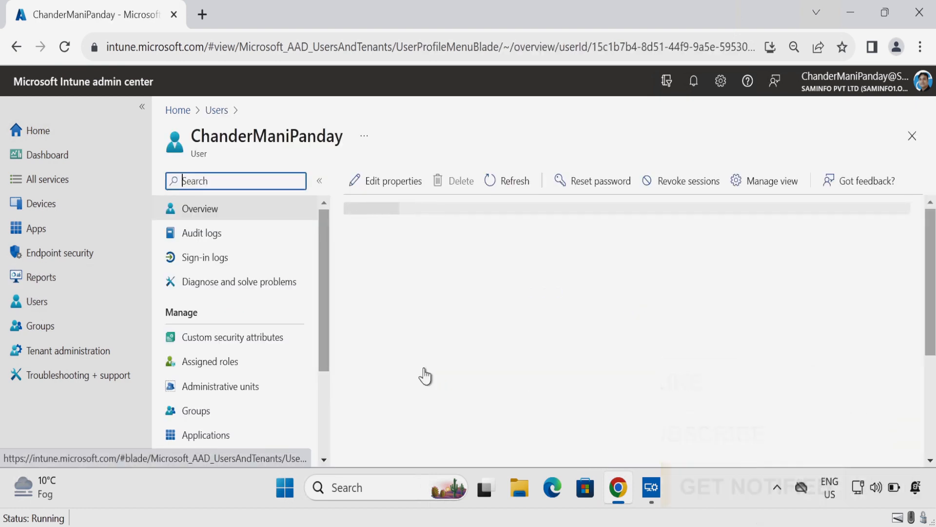
left_click(213, 372)
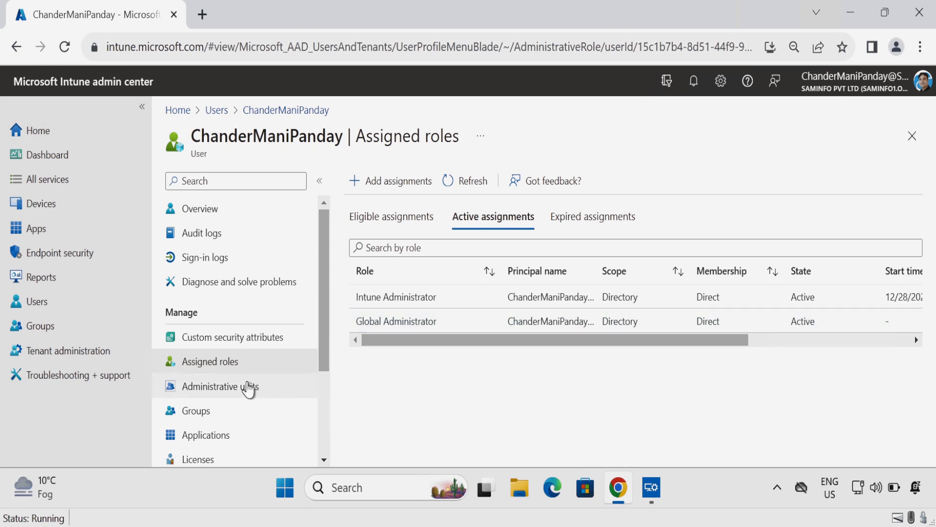
left_click(247, 389)
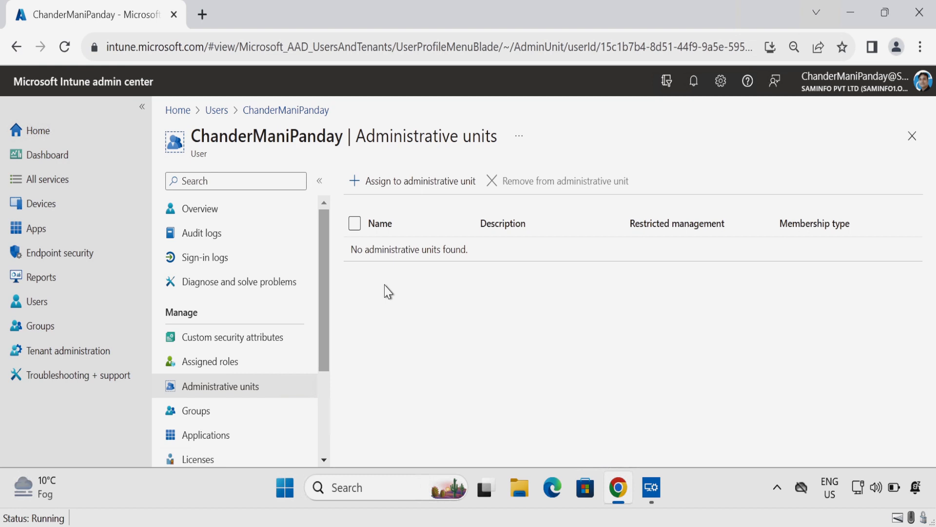
Check the MDM user scope in the Automatic Enrollment settings for Windows devices
left_click(46, 209)
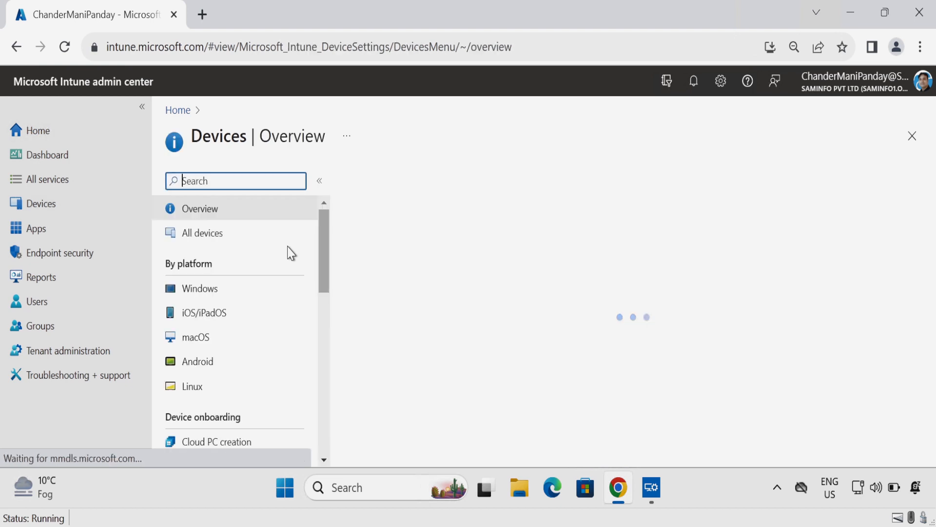
left_click(217, 290)
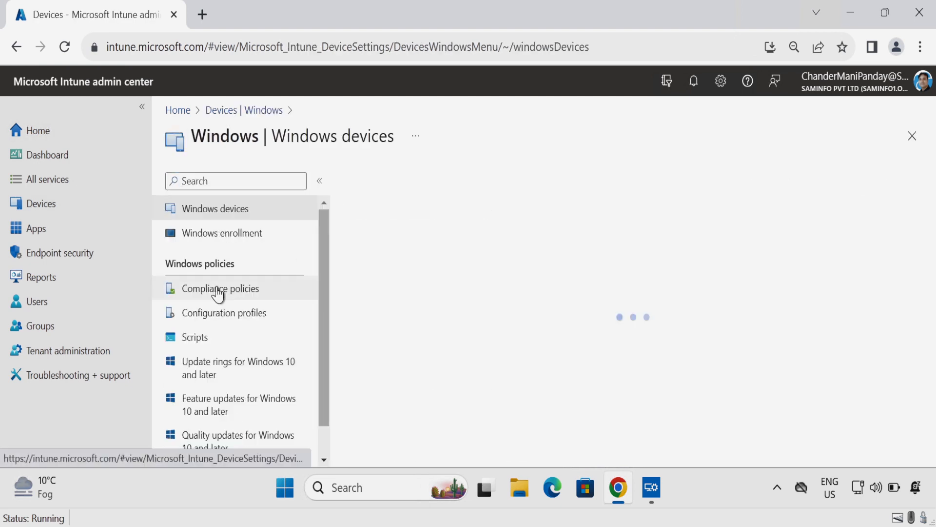
left_click(232, 242)
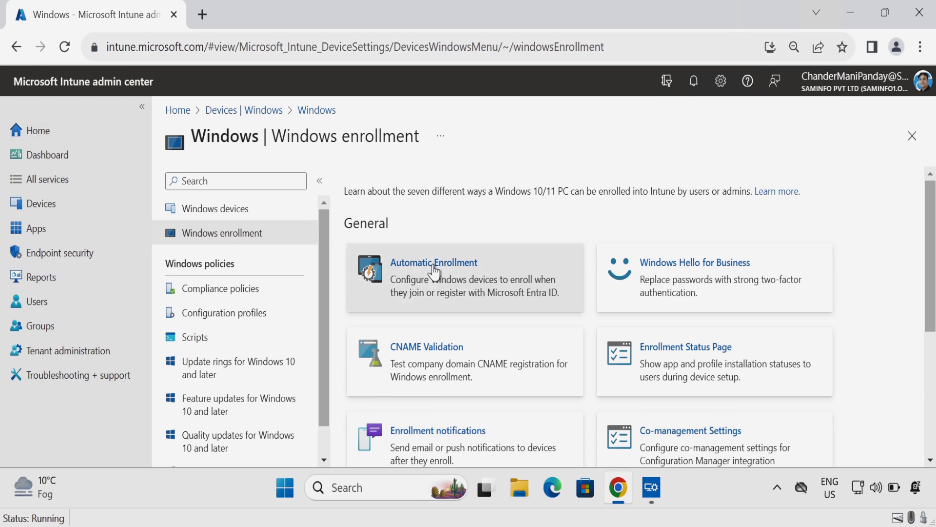
left_click(434, 269)
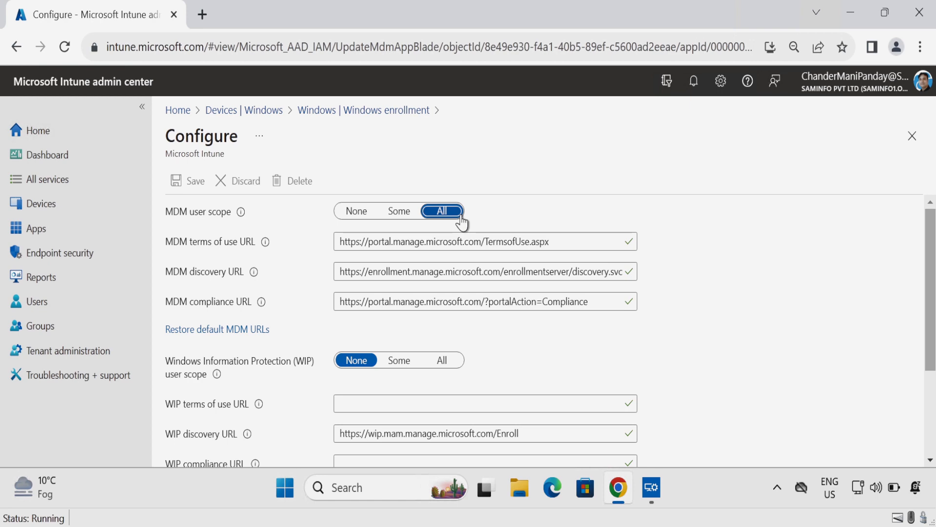
left_click(851, 13)
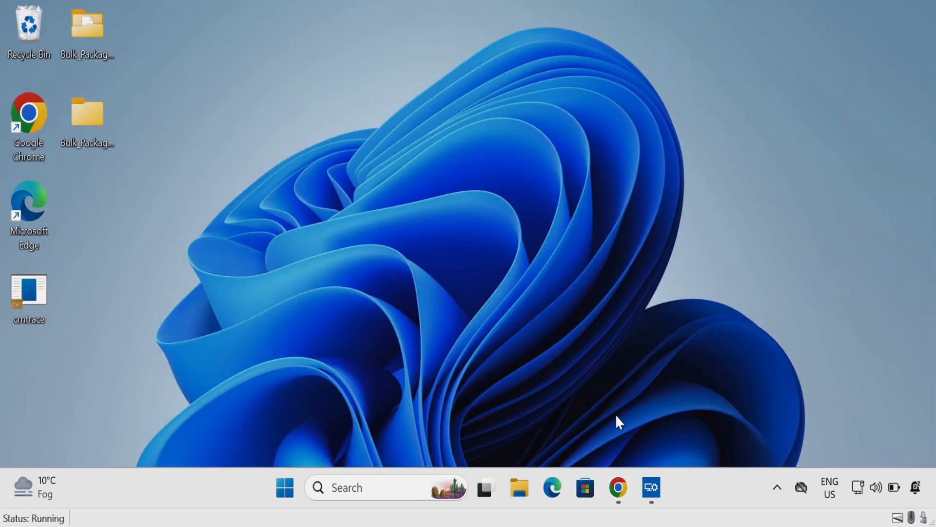
Return to Windows Configuration Designer, close it with the open Project_1, and relaunch it
left_click(652, 488)
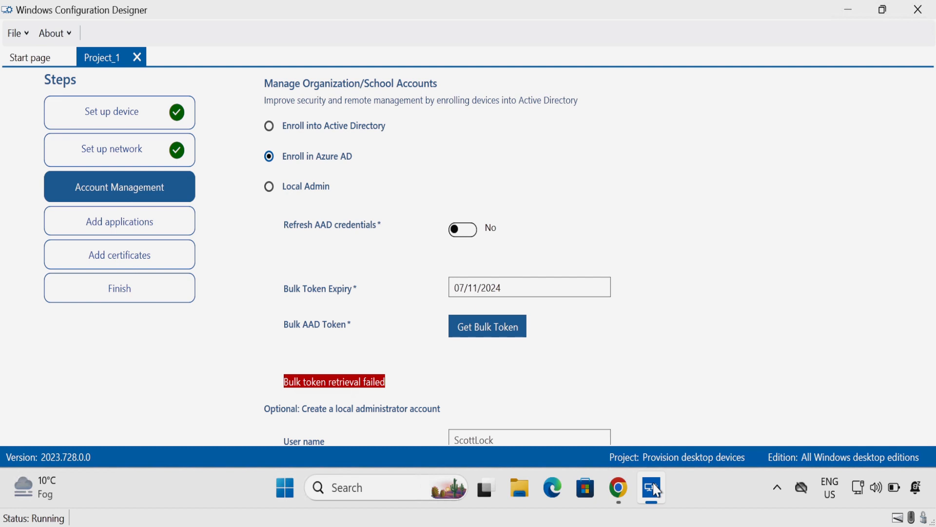
left_click(919, 11)
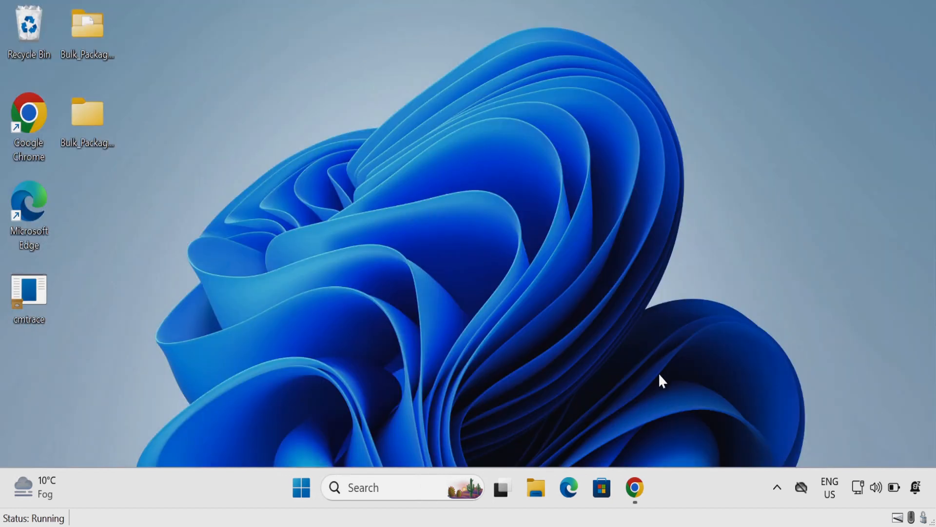
left_click(406, 486)
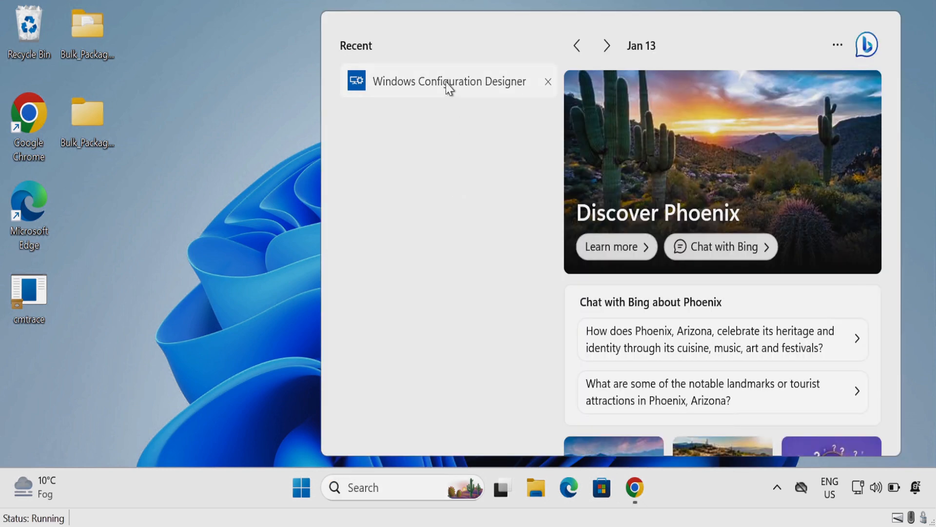
left_click(446, 83)
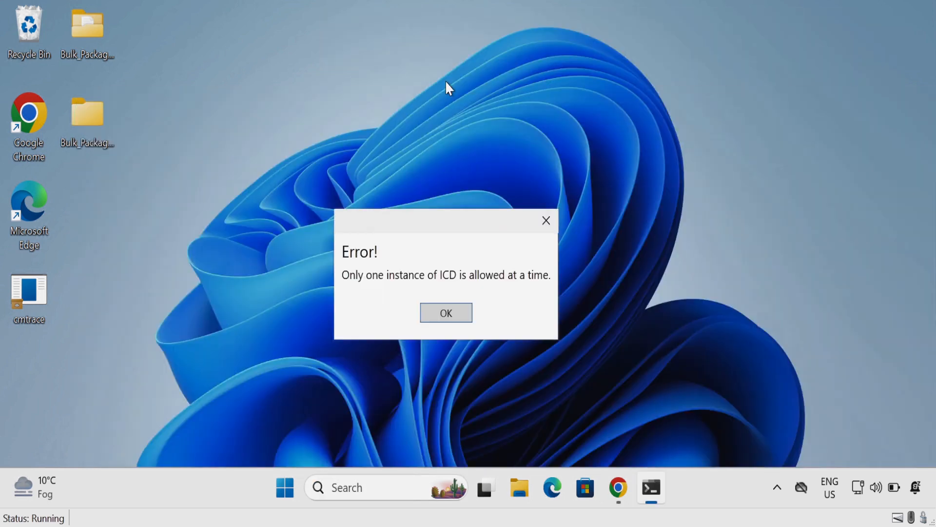
left_click(446, 318)
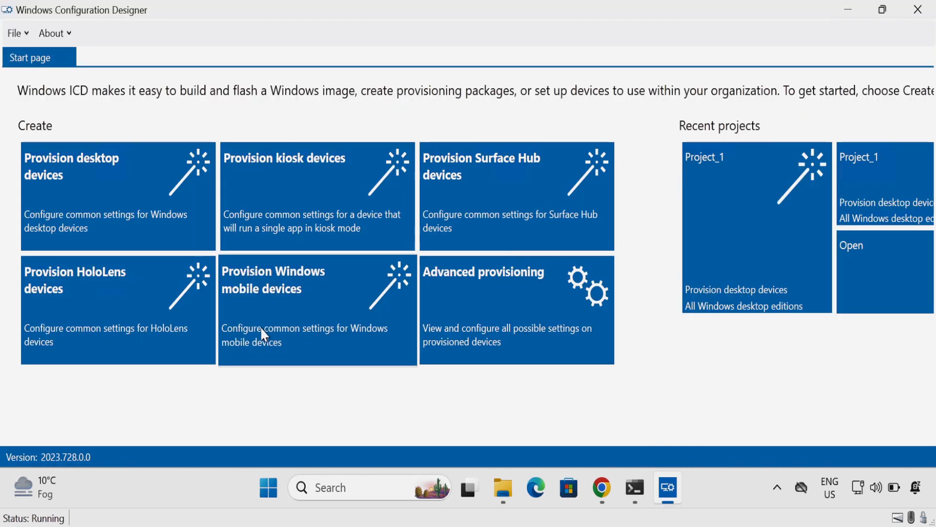
Create a new Provision desktop devices project stored in the Bulk_Package_1 folder on the Desktop
left_click(119, 201)
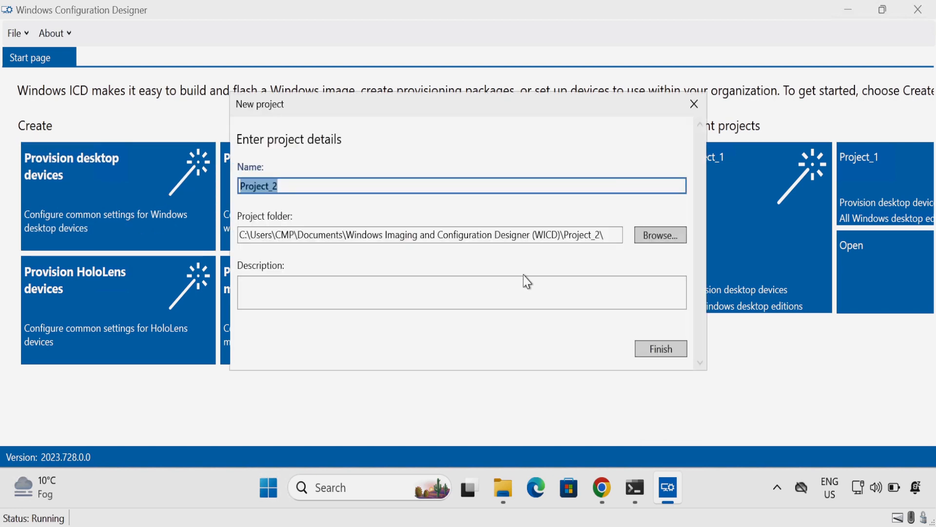
left_click(660, 237)
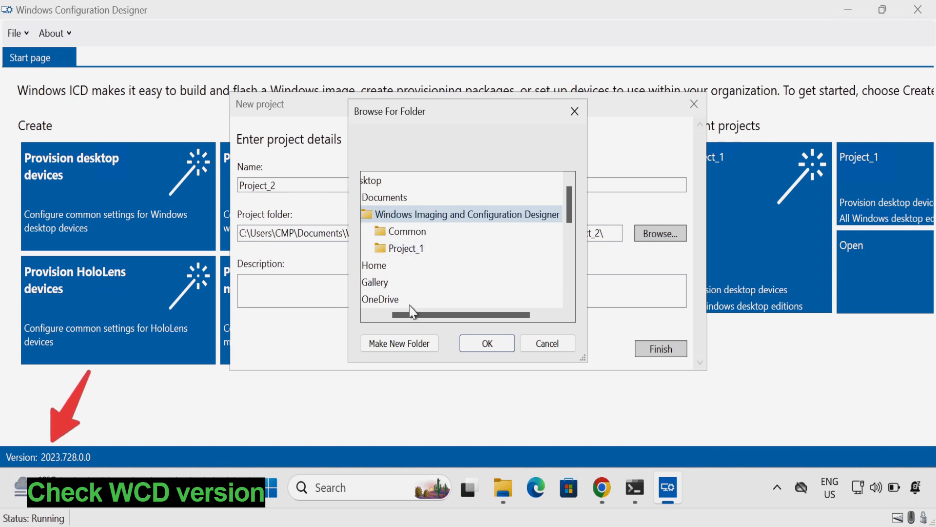
left_click(367, 282)
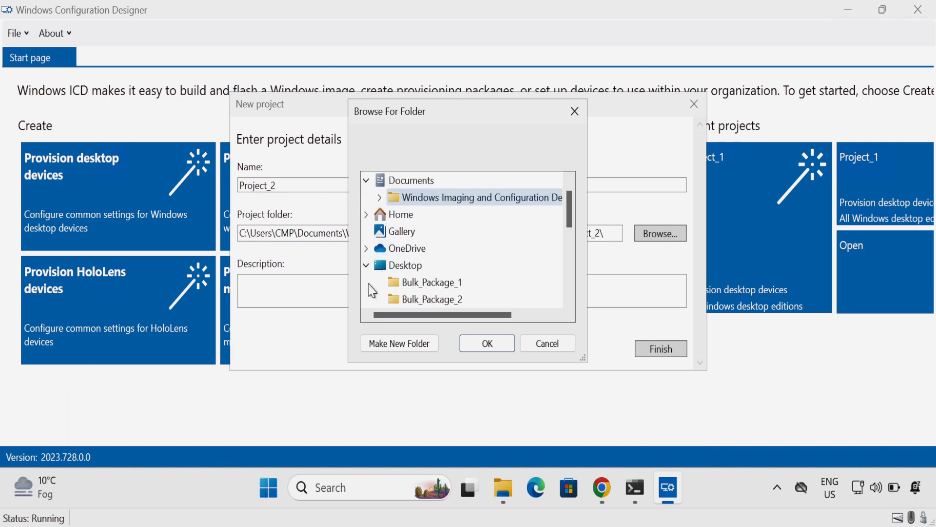
left_click(439, 286)
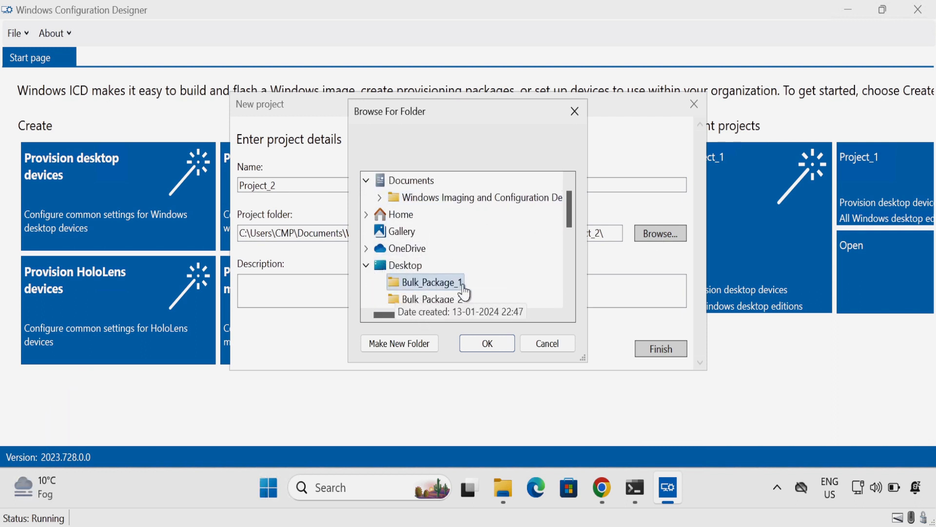
left_click(487, 343)
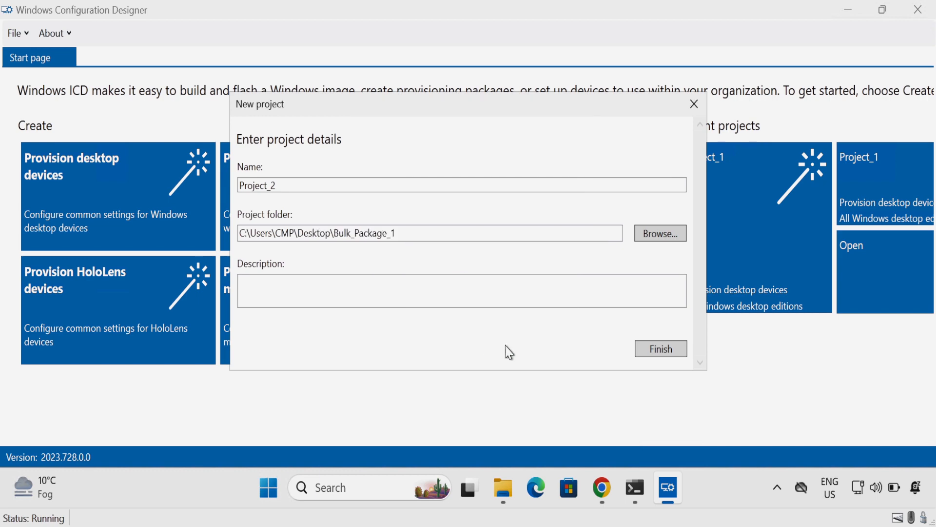
left_click(651, 349)
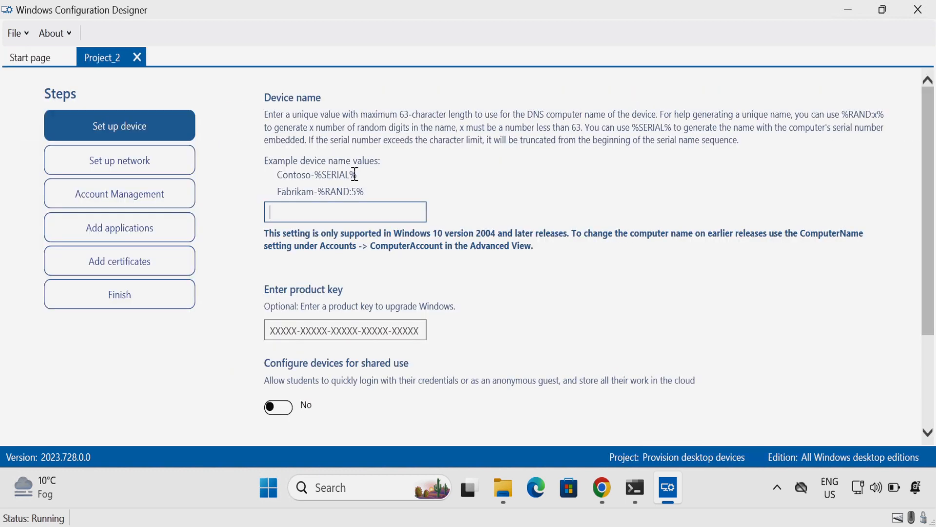
Set the device name to Contoso-%SERIAL% and switch off the Wi-Fi connection in the network setup
left_click_drag(359, 177, 281, 177)
key("ctrl+c")
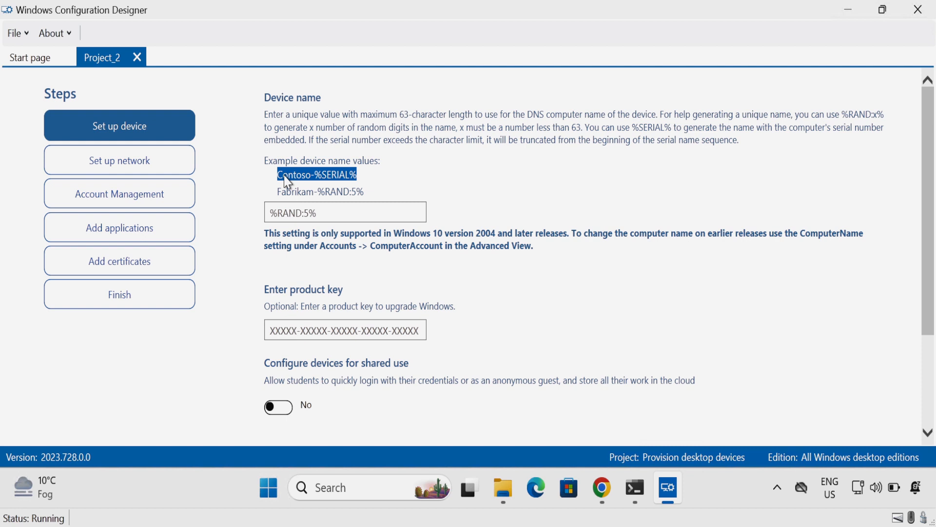
left_click(329, 213)
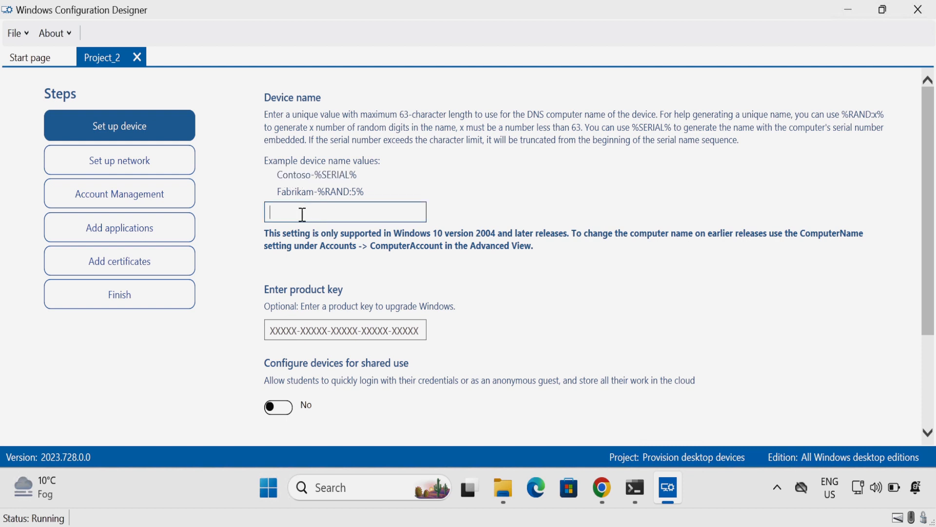
key("ctrl+v")
scroll(303, 215, "down", 5)
left_click(890, 432)
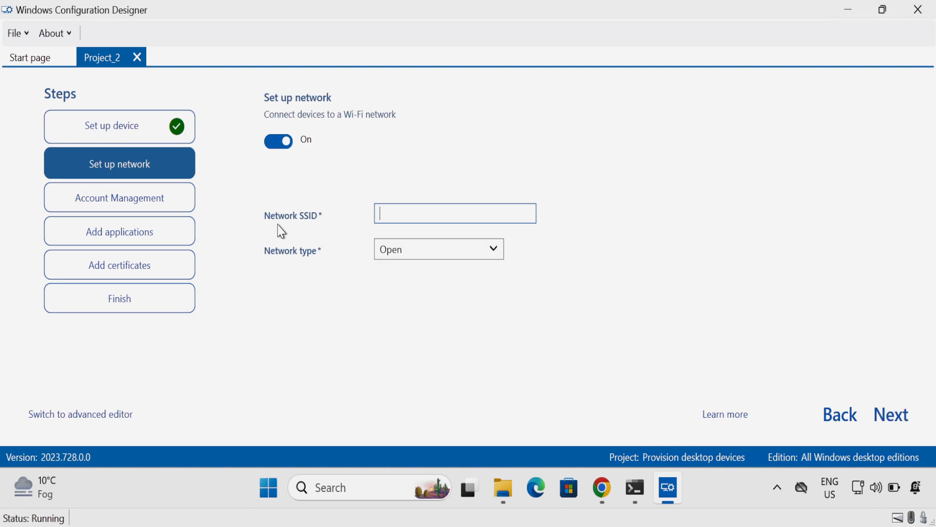
left_click(276, 152)
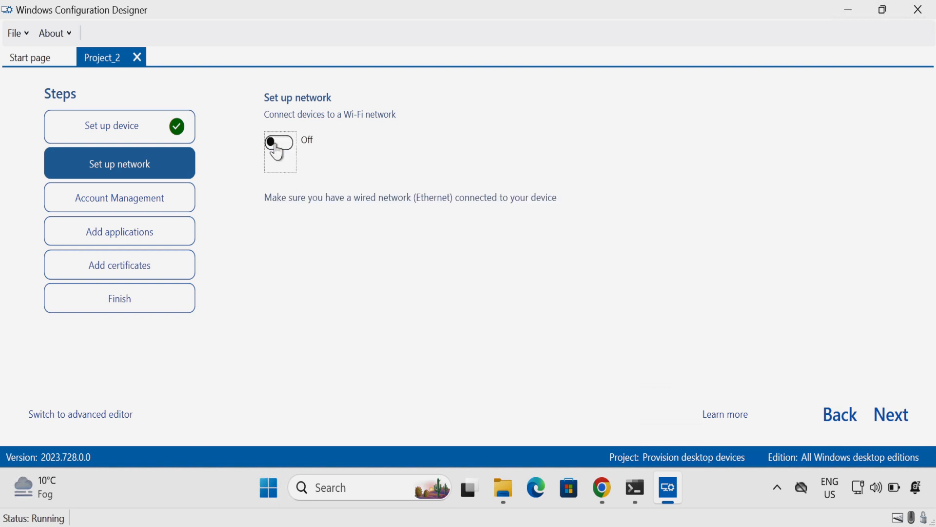
Choose Enroll in Azure AD for account management and try to get the bulk token
left_click(124, 207)
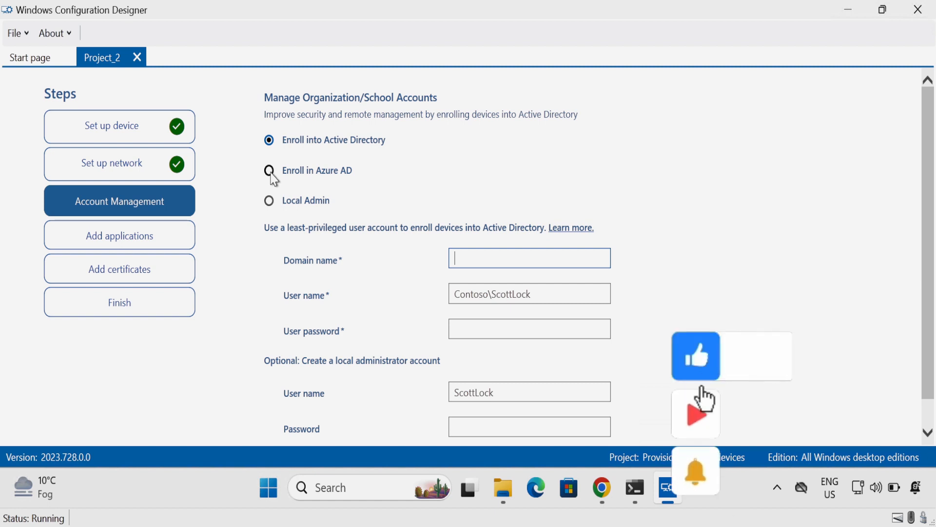
left_click(272, 176)
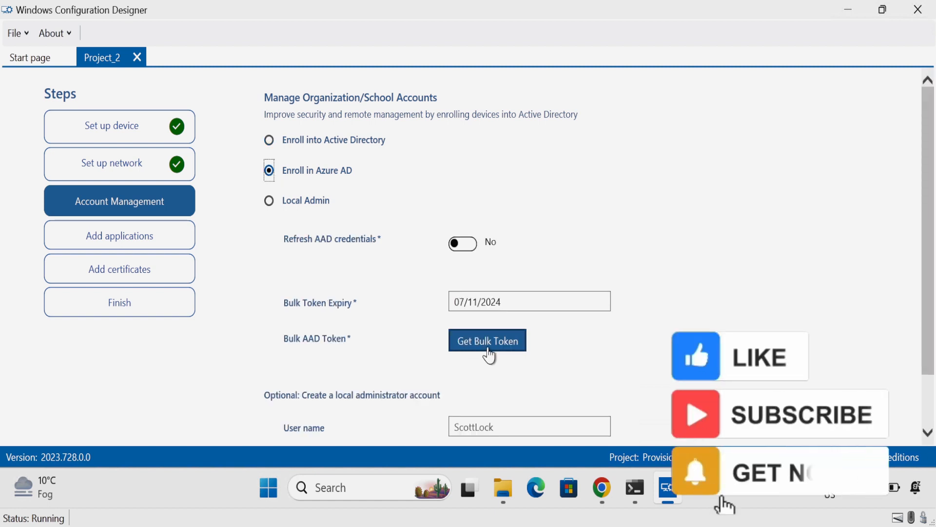
left_click(492, 355)
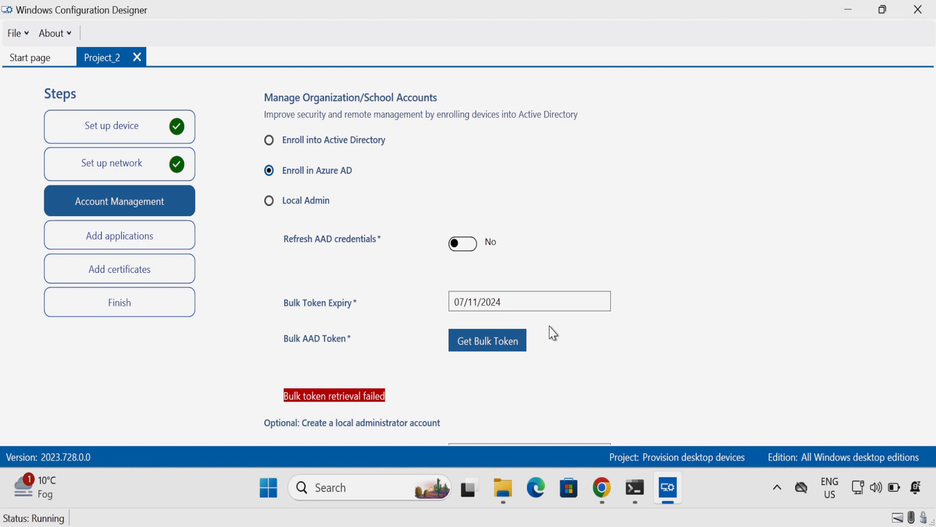
Open the ICD log from the Bulk_Package_1 folder in the trace log tool and examine its token retrieval errors
left_click(504, 493)
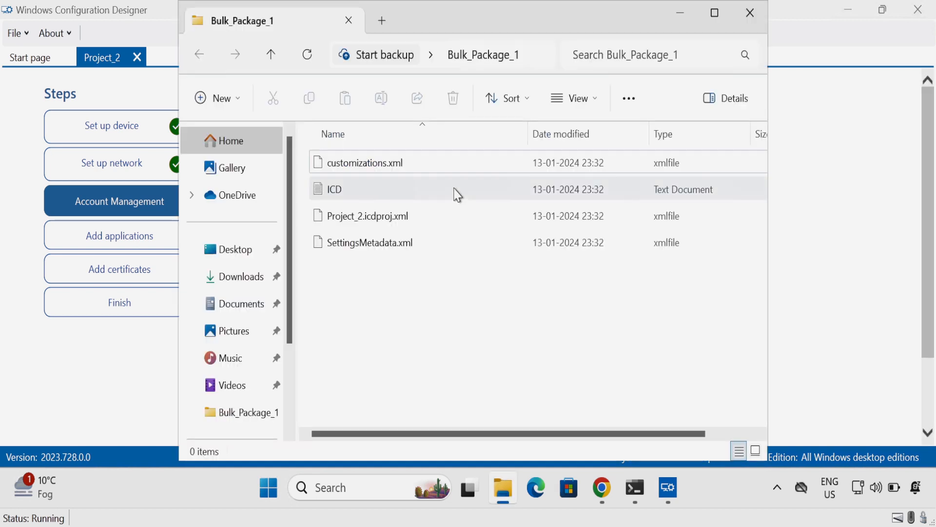
left_click(342, 197)
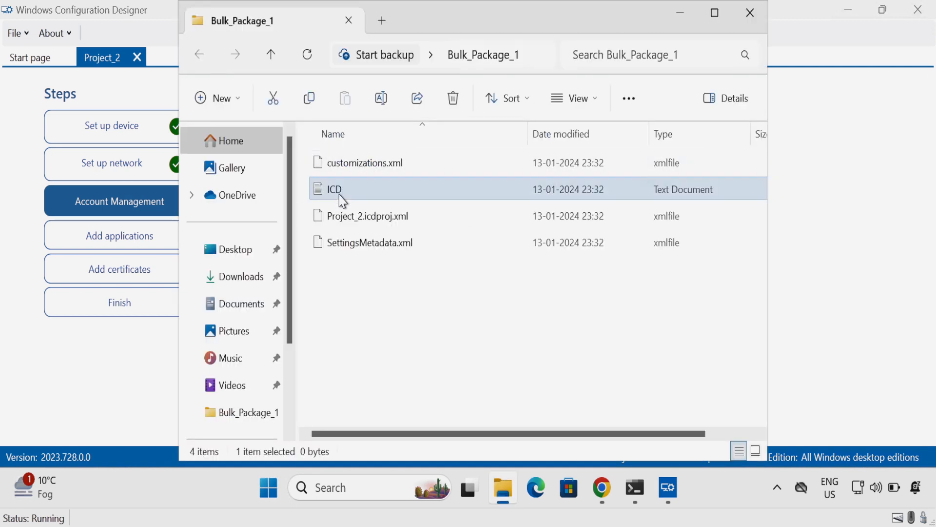
right_click(343, 201)
mouse_move(410, 198)
left_click(629, 195)
double_click(629, 205)
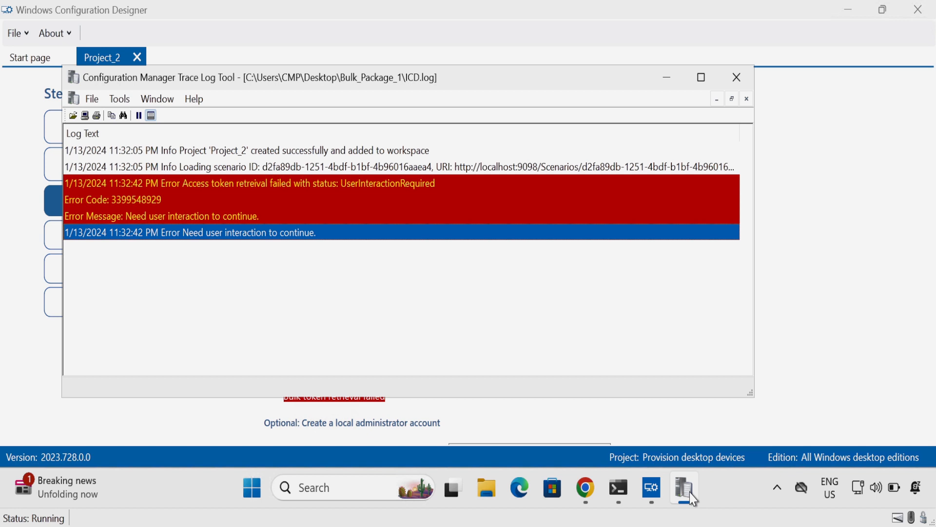
left_click(693, 496)
Launch Windows PowerShell ISE as administrator and allow it to make changes to the device
left_click(358, 494)
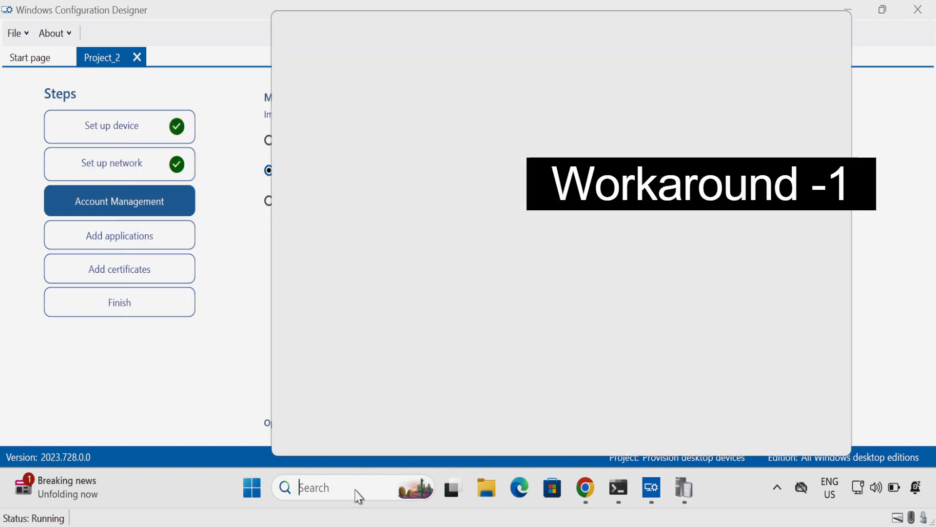
type("powershell")
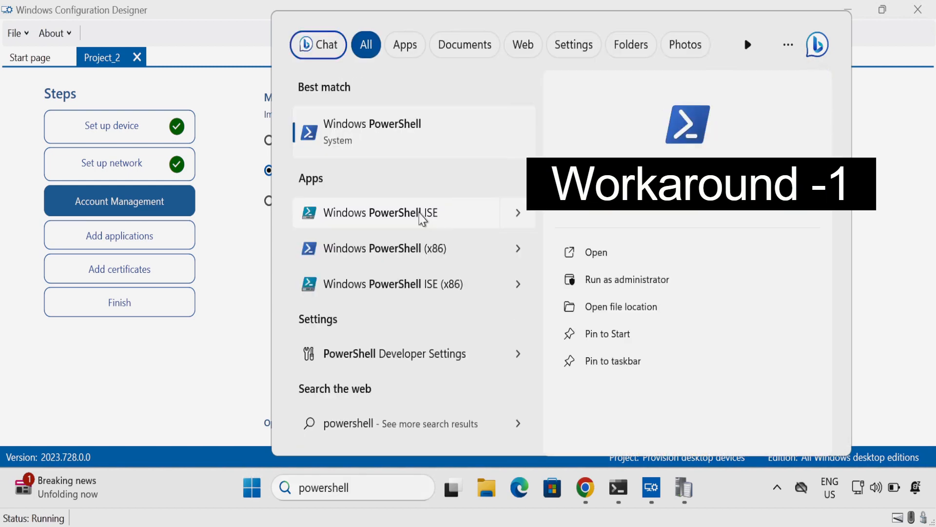
right_click(423, 217)
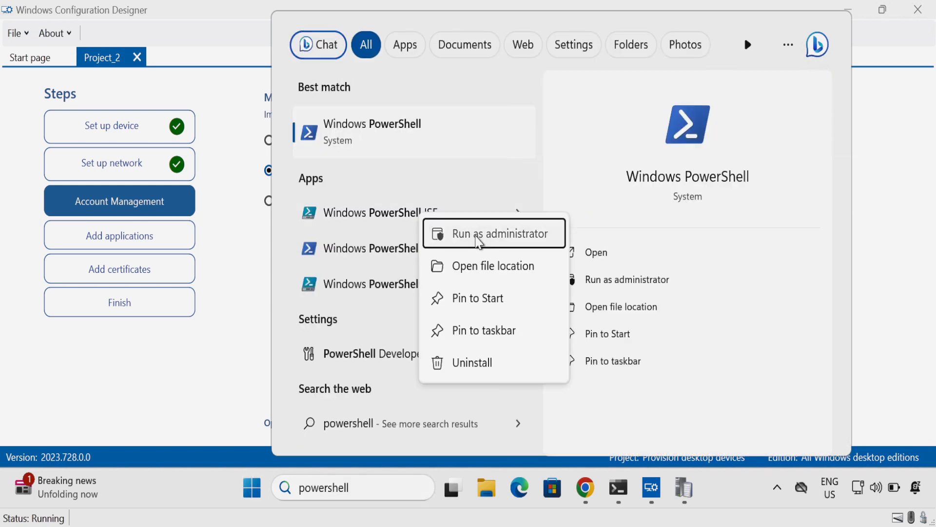
left_click(439, 234)
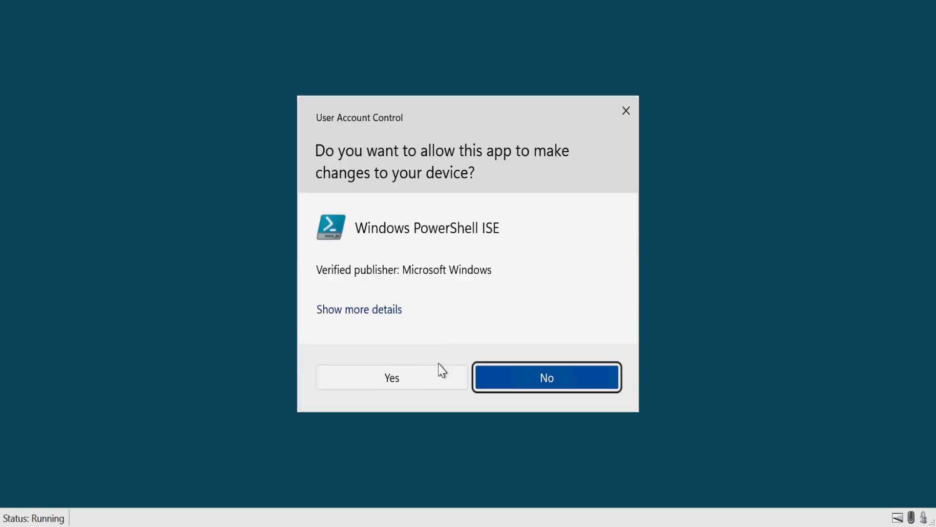
left_click(441, 370)
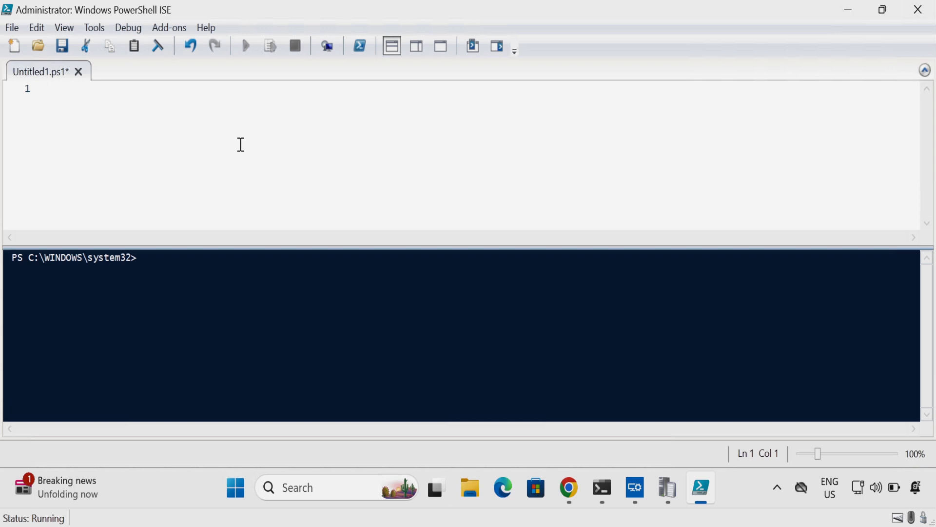
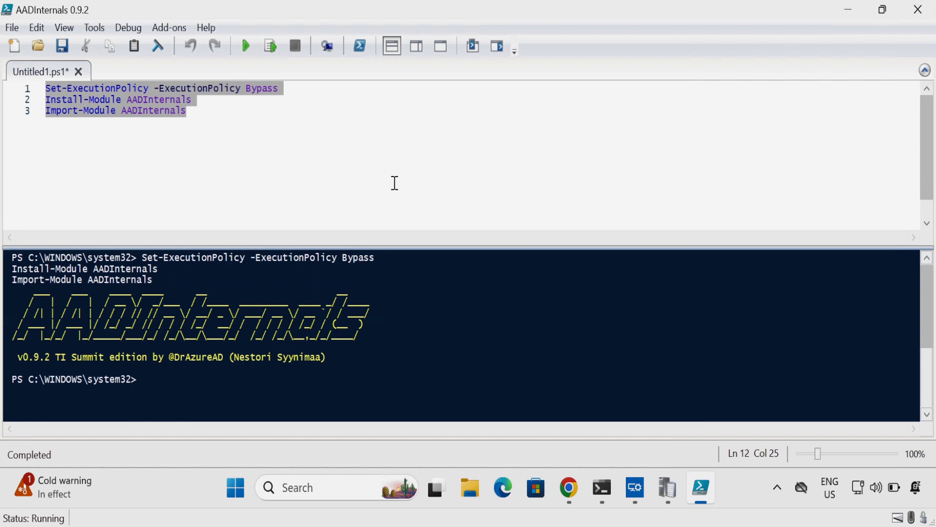
Close PowerShell ISE without saving the Untitled1.ps1 script
left_click_drag(327, 356, 162, 360)
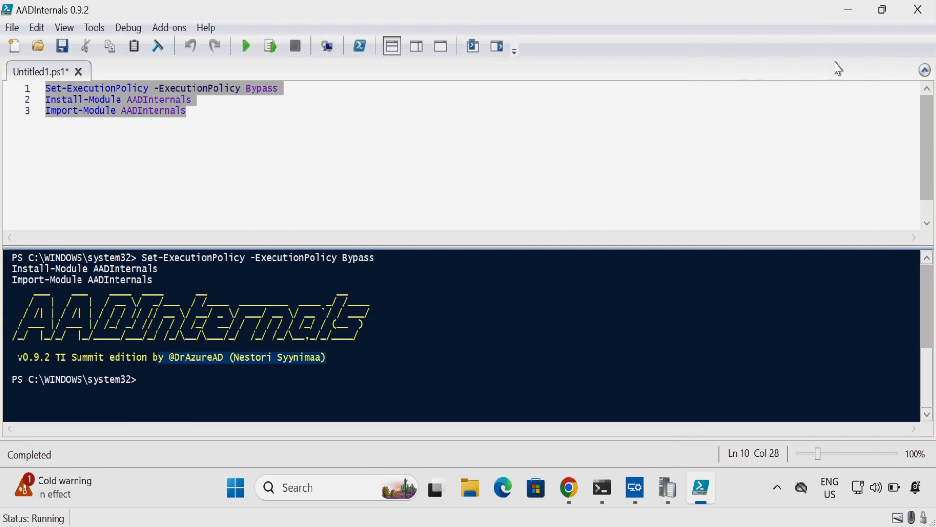
left_click(919, 13)
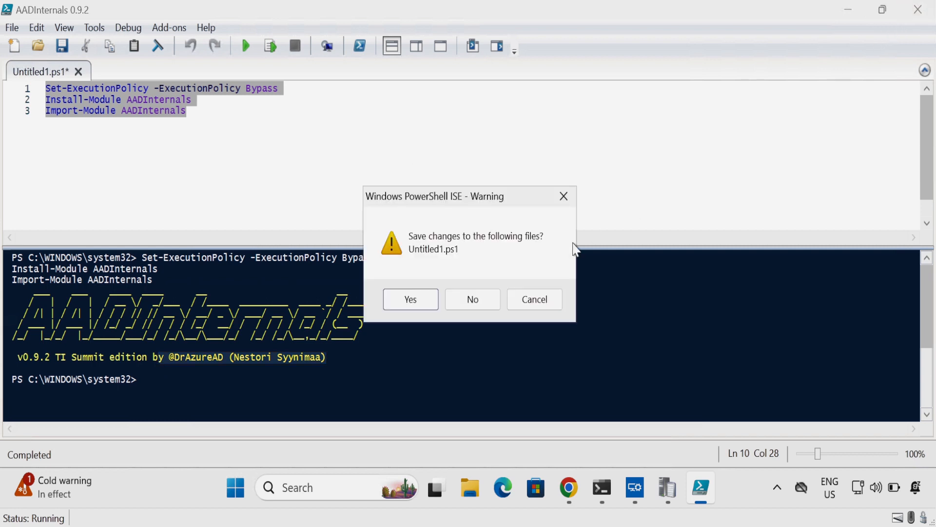
left_click(487, 297)
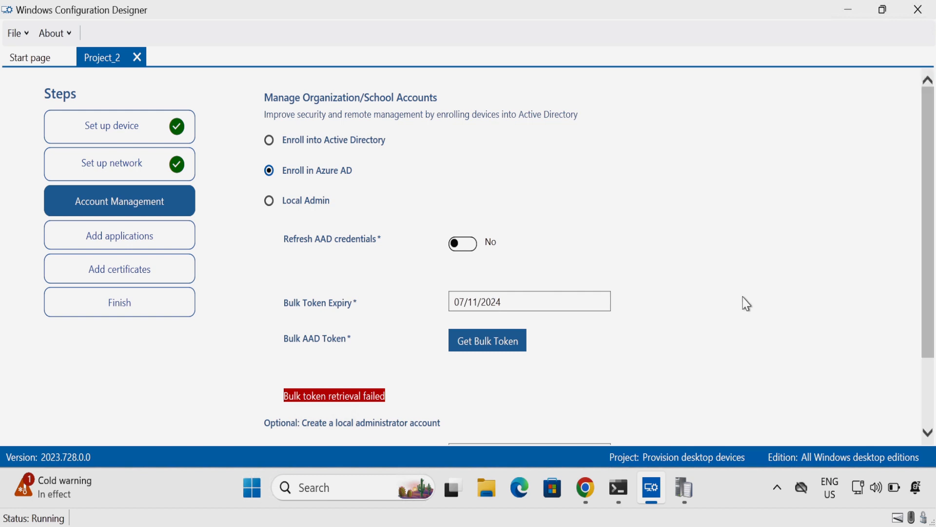
Close Windows Configuration Designer and relaunch it as administrator, allowing it to make changes
left_click(926, 17)
left_click(882, 61)
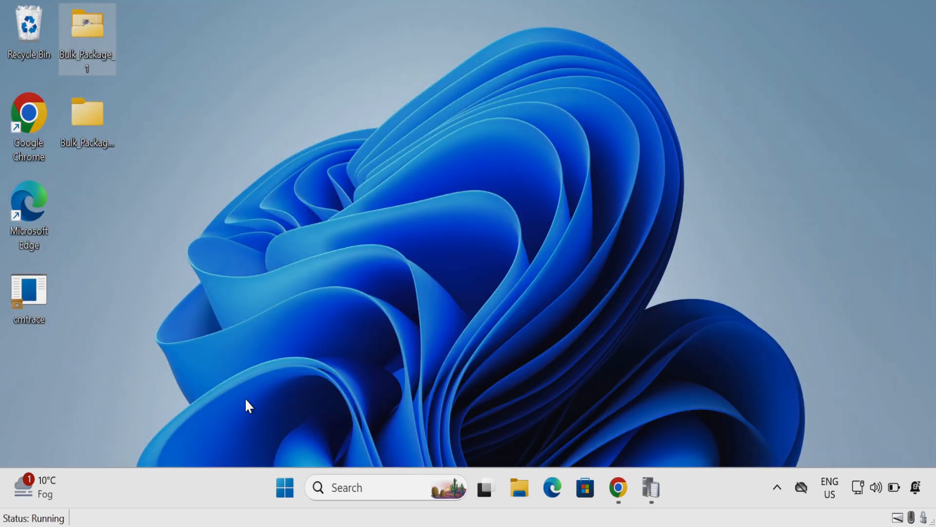
left_click(343, 480)
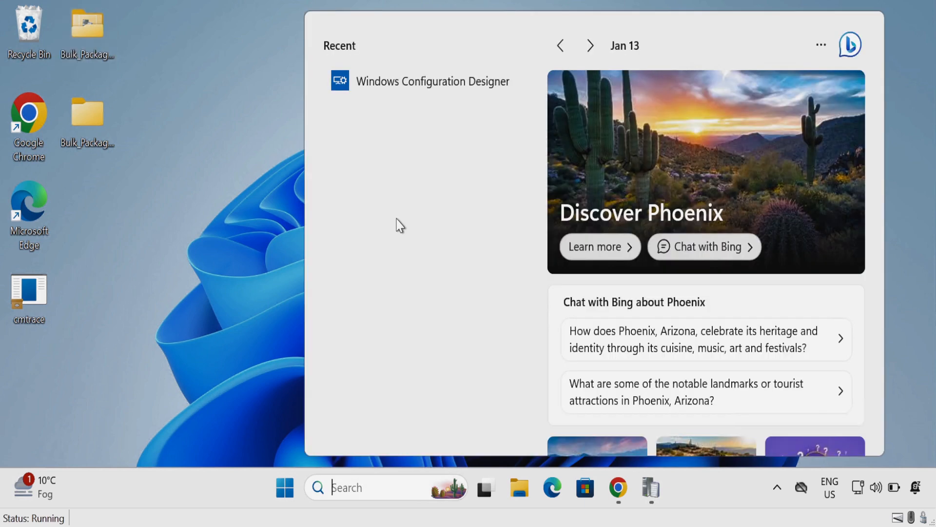
right_click(389, 83)
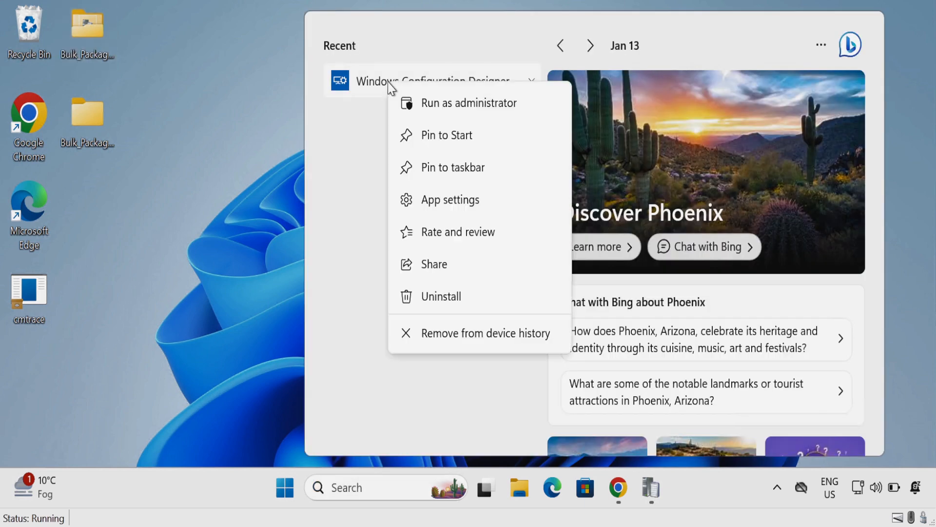
left_click(434, 109)
left_click(389, 384)
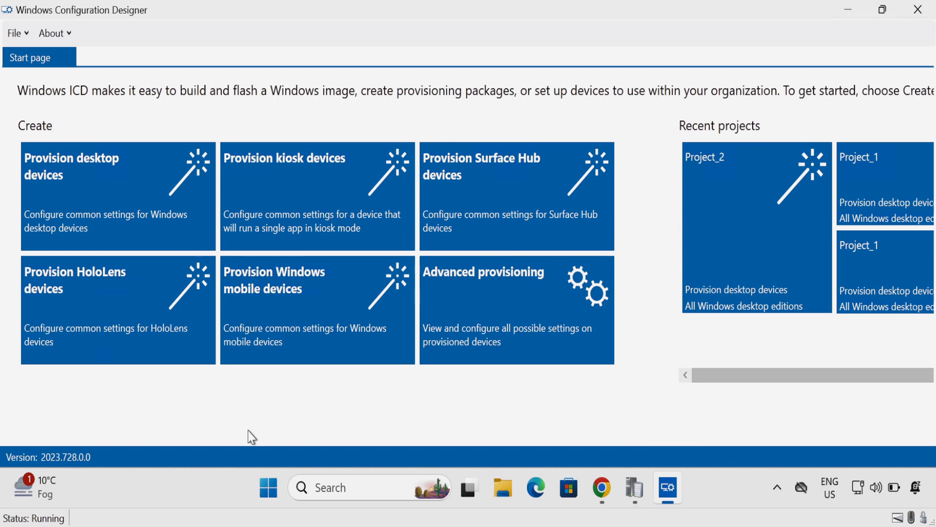
Create a Provision desktop devices project named Project_2, stored in the Bulk_Package_2 folder on the Desktop
left_click(101, 205)
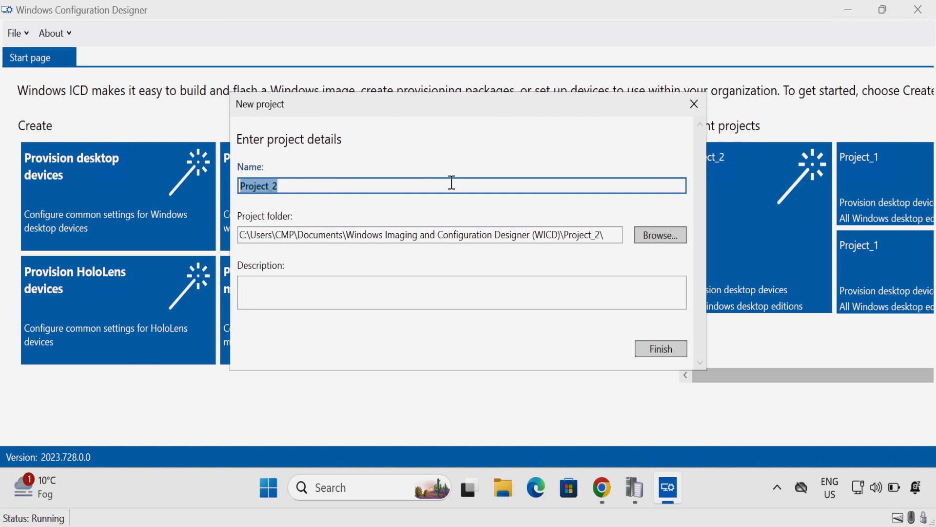
left_click(660, 236)
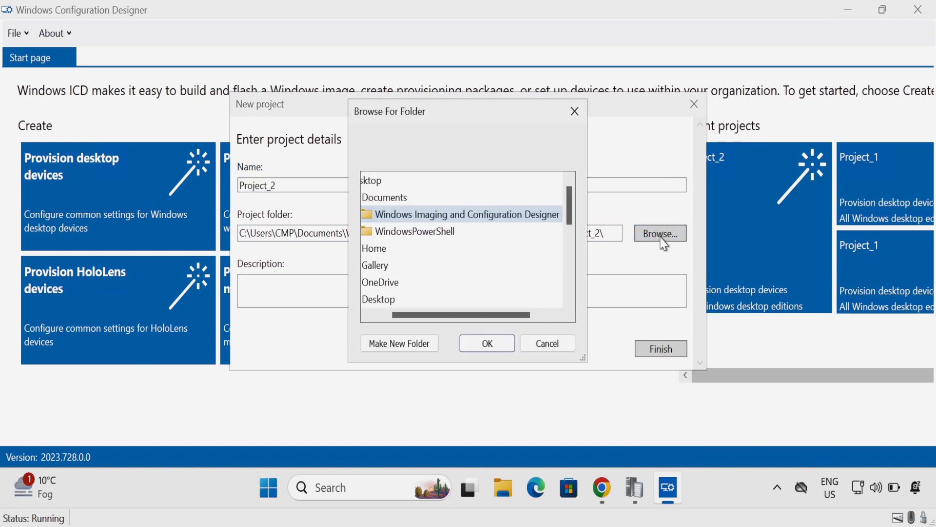
left_click_drag(481, 314, 388, 322)
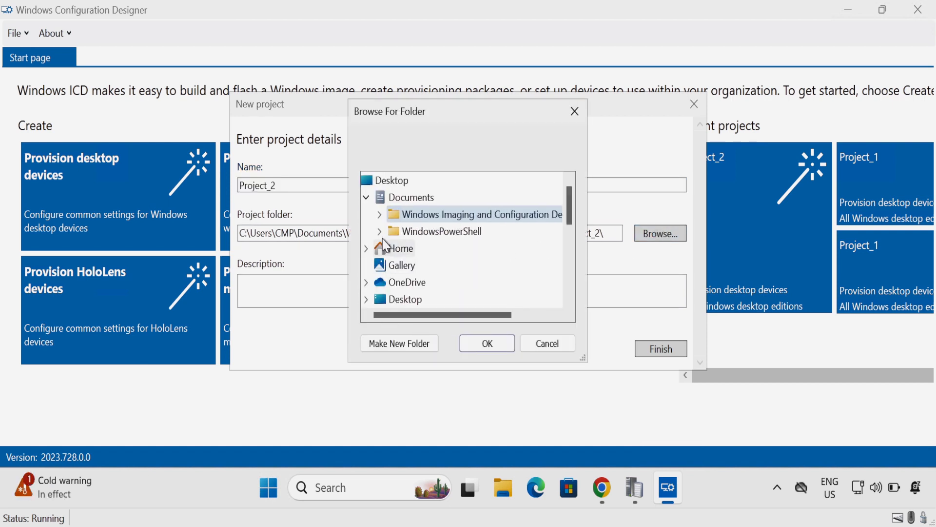
left_click(367, 197)
left_click(367, 265)
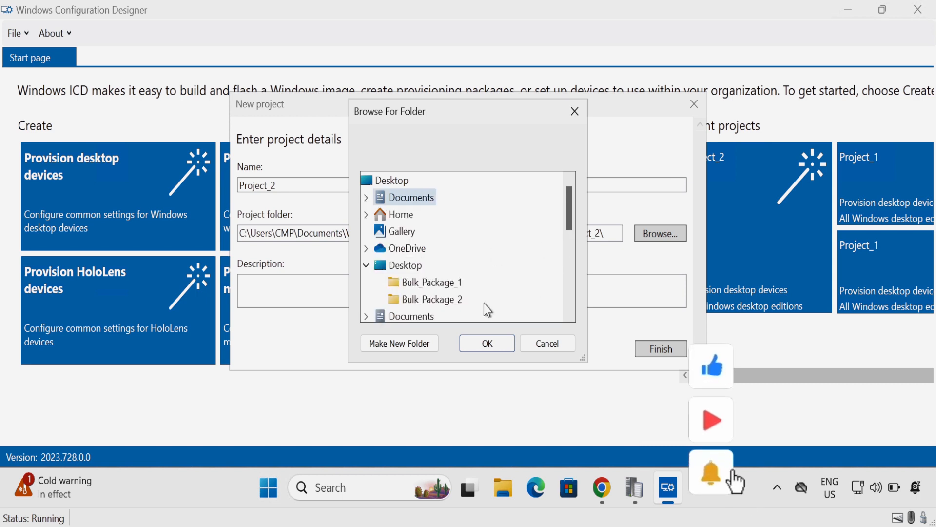
left_click(446, 306)
left_click(490, 344)
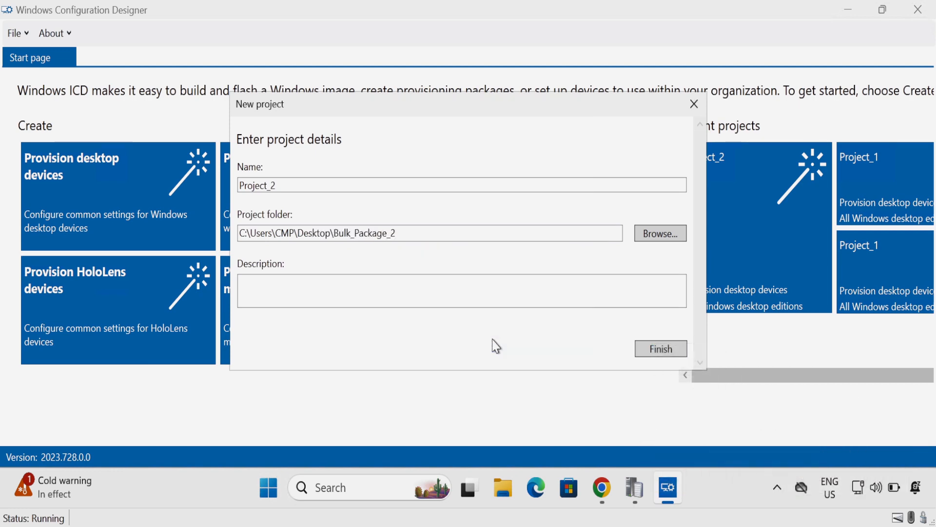
left_click(655, 350)
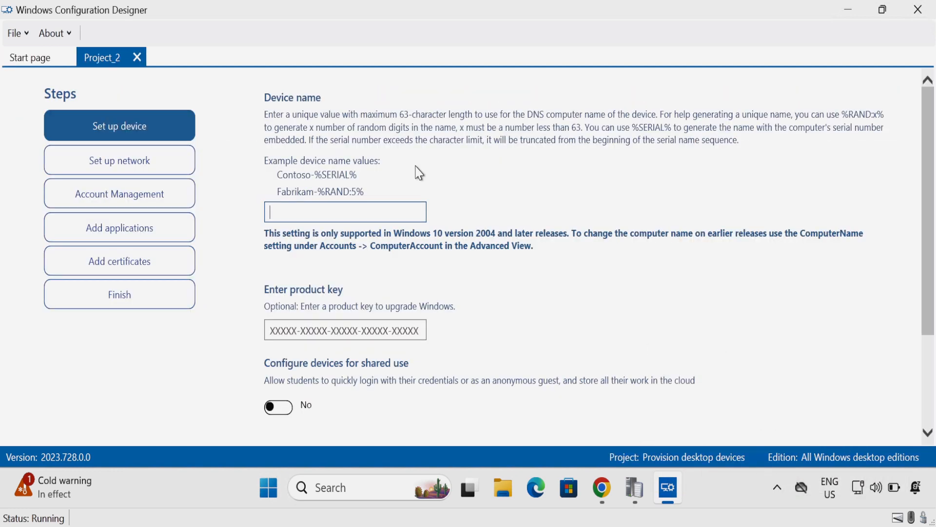
Set the device name to Contoso-%SERIAL% and turn off the Wi-Fi connection in the network setup
left_click_drag(371, 178, 286, 175)
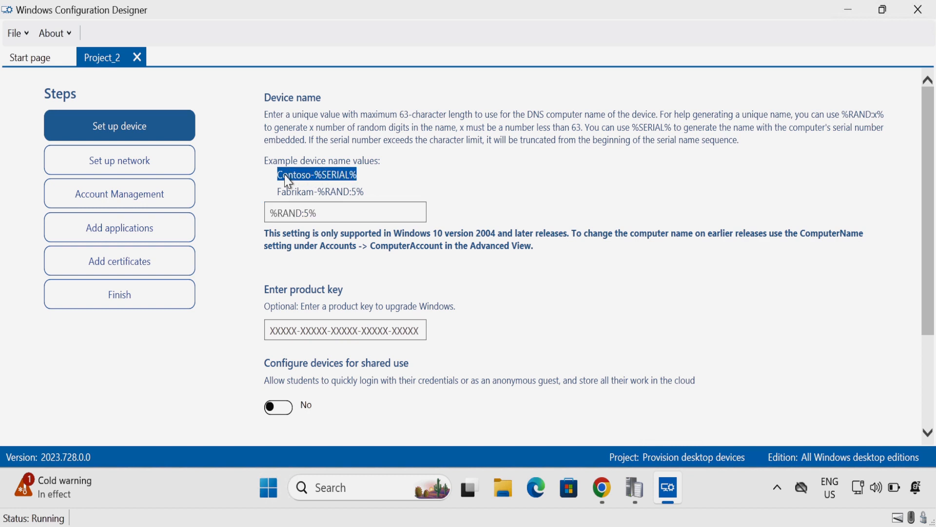
key("ctrl+c")
left_click(313, 213)
key("ctrl+v")
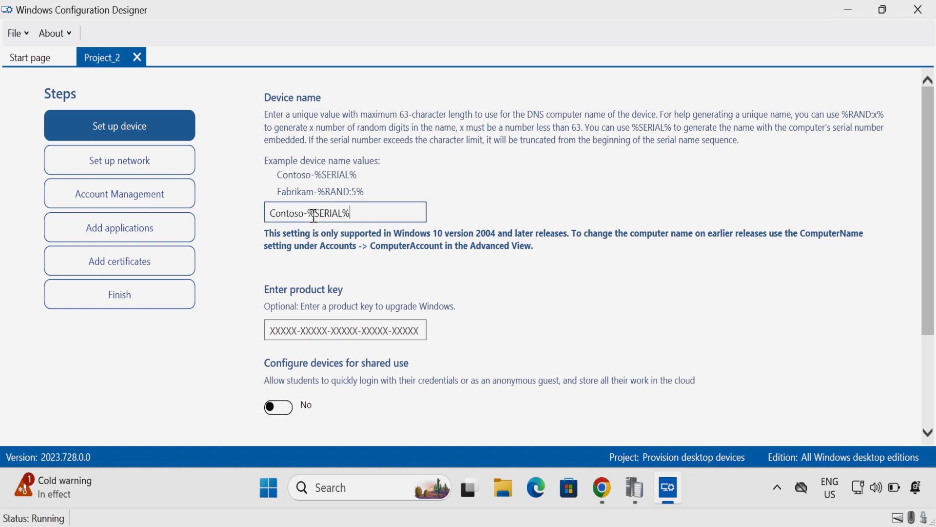
scroll(926, 166, "down", 3)
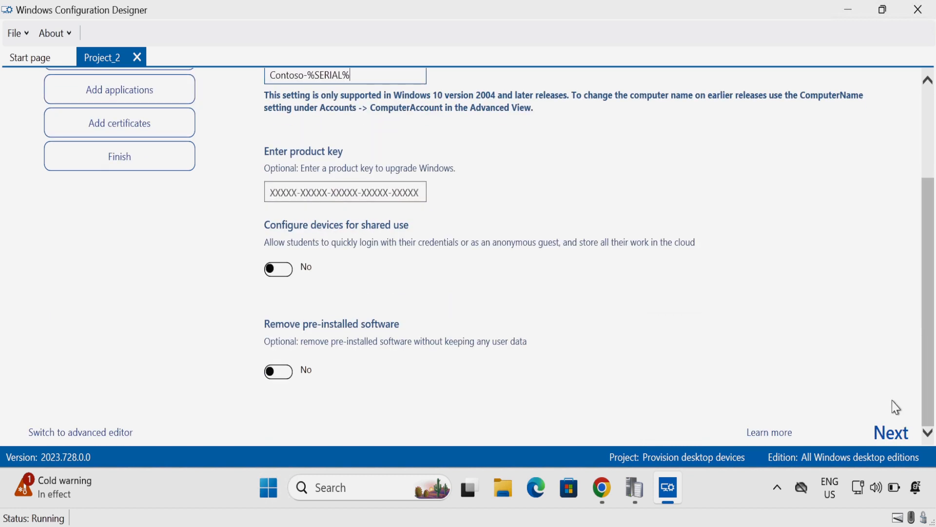
left_click(890, 434)
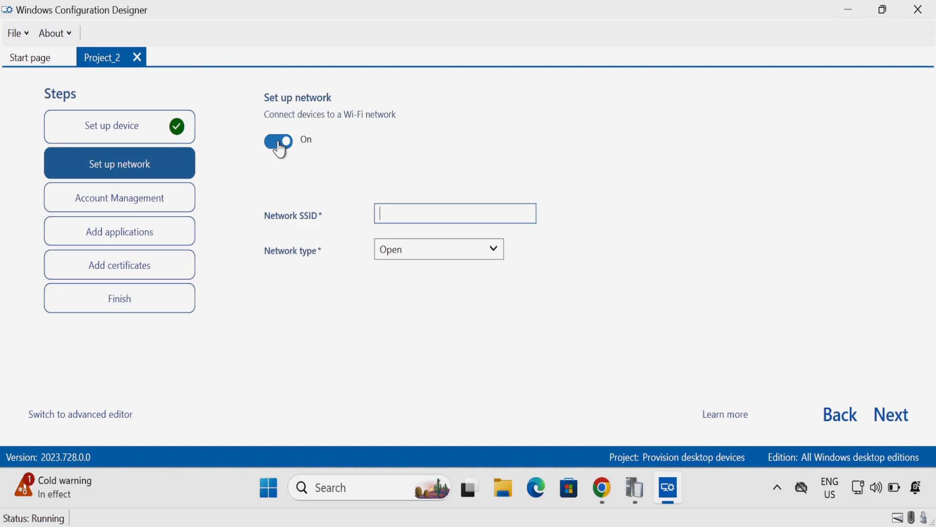
left_click(279, 142)
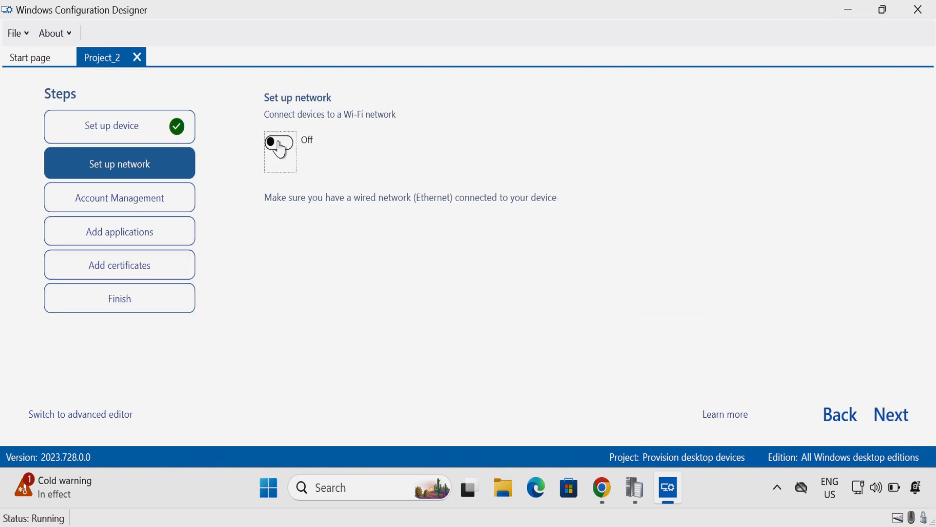
Try to get the bulk token with Enroll in Azure AD chosen for account management, and close Windows Configuration Designer
left_click(128, 207)
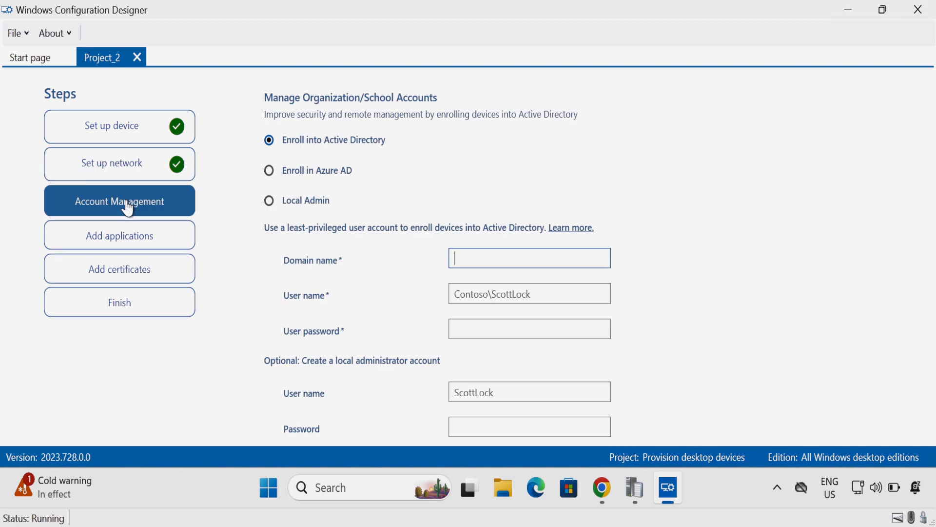
left_click(273, 173)
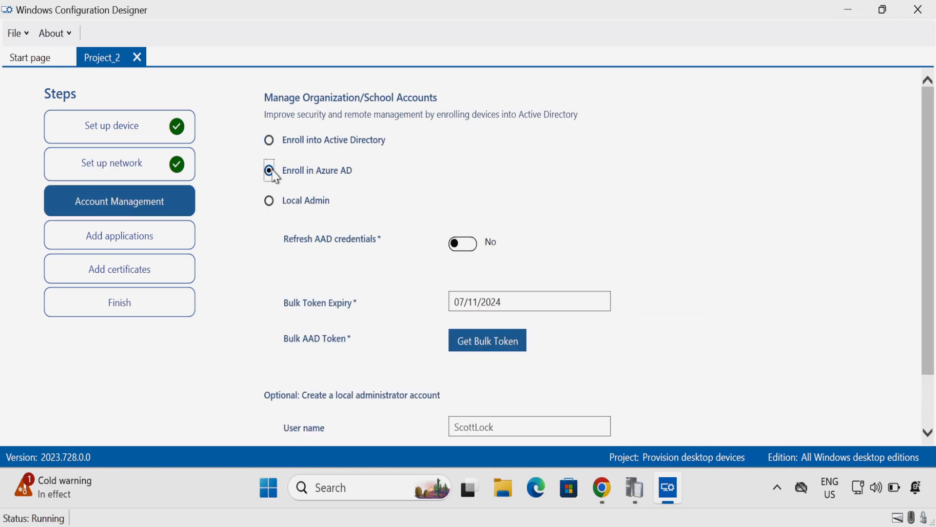
left_click_drag(933, 173, 930, 229)
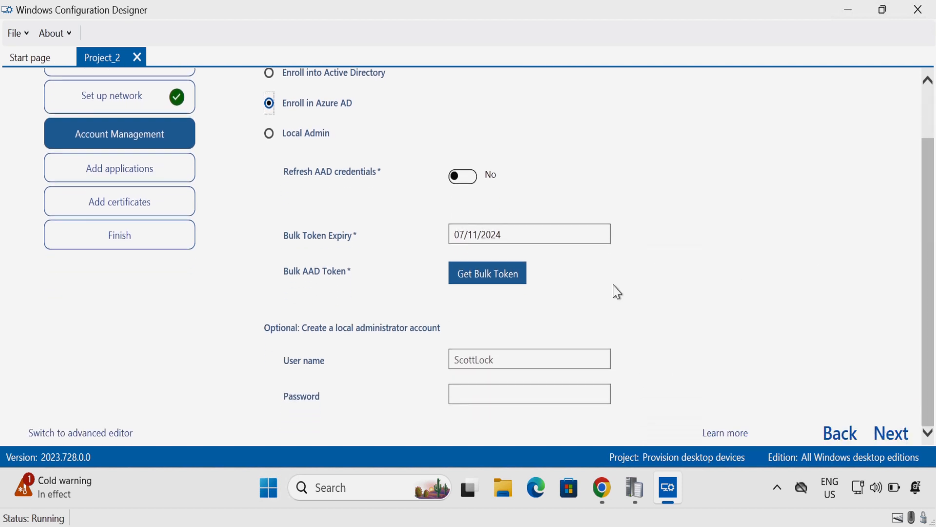
left_click(509, 286)
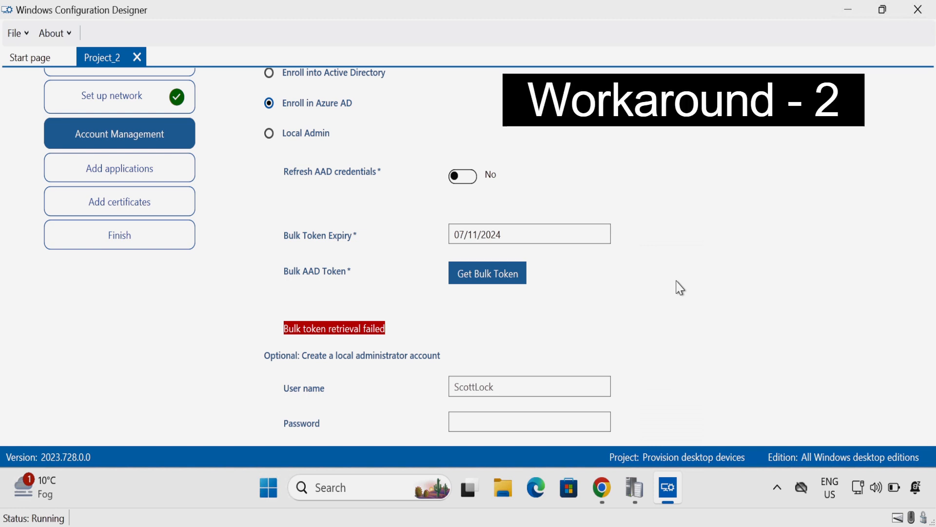
left_click(922, 17)
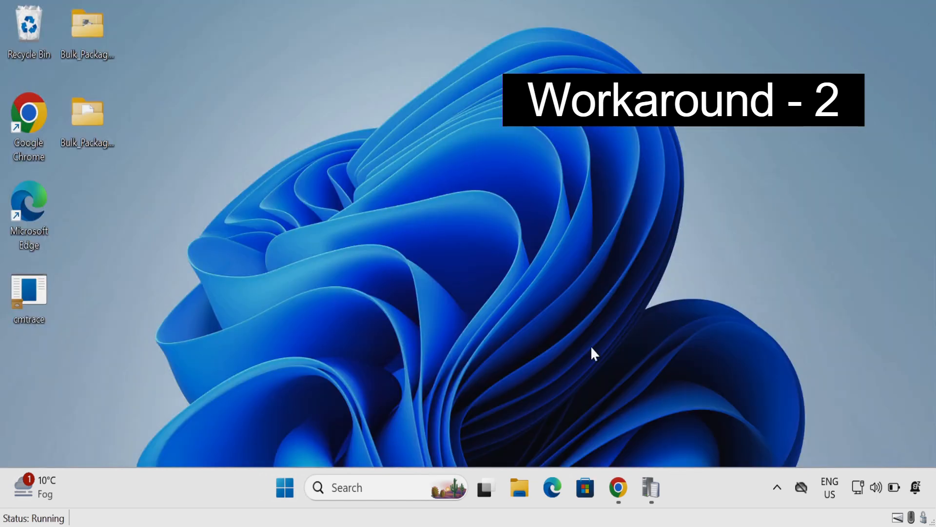
Switch to Chrome, search for windows adk download, and open Microsoft Learn's download section for ADK 10.1.25398.1 (September 2023)
left_click(619, 488)
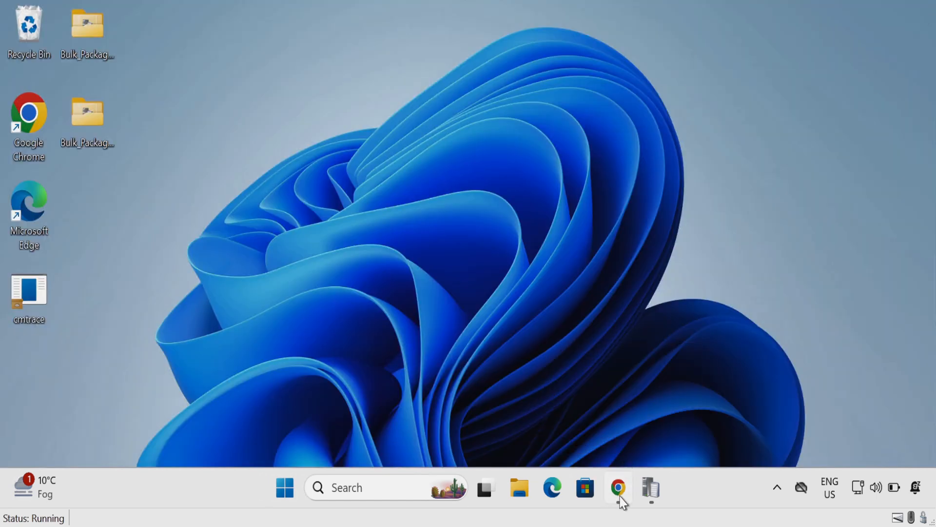
left_click(203, 14)
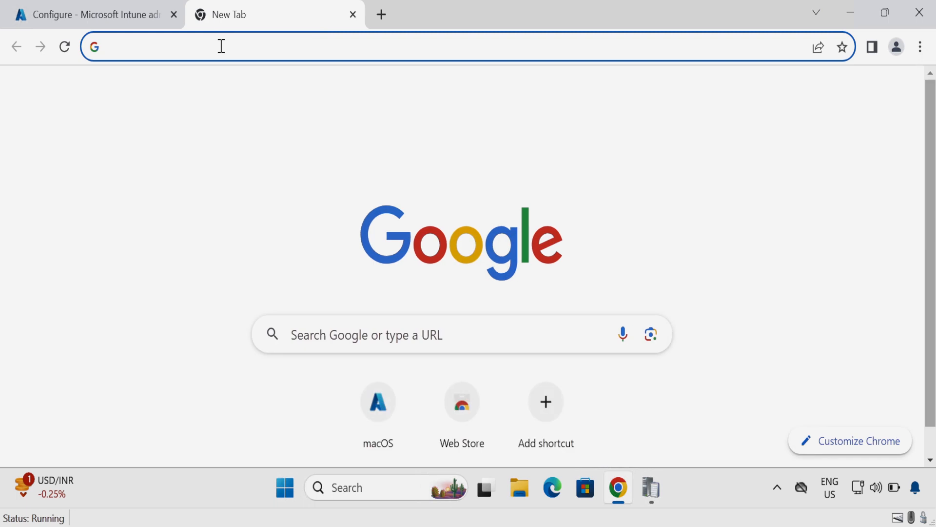
left_click(220, 46)
key("ctrl+v")
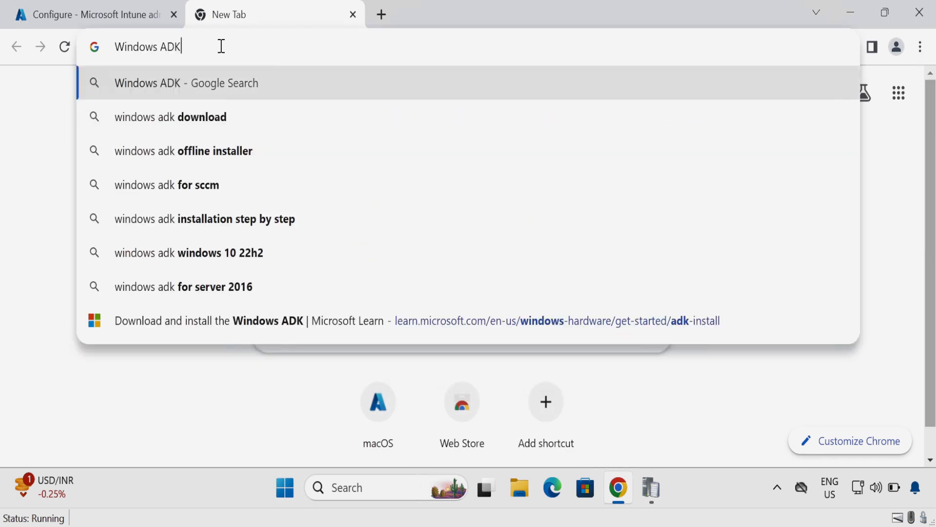
left_click(220, 117)
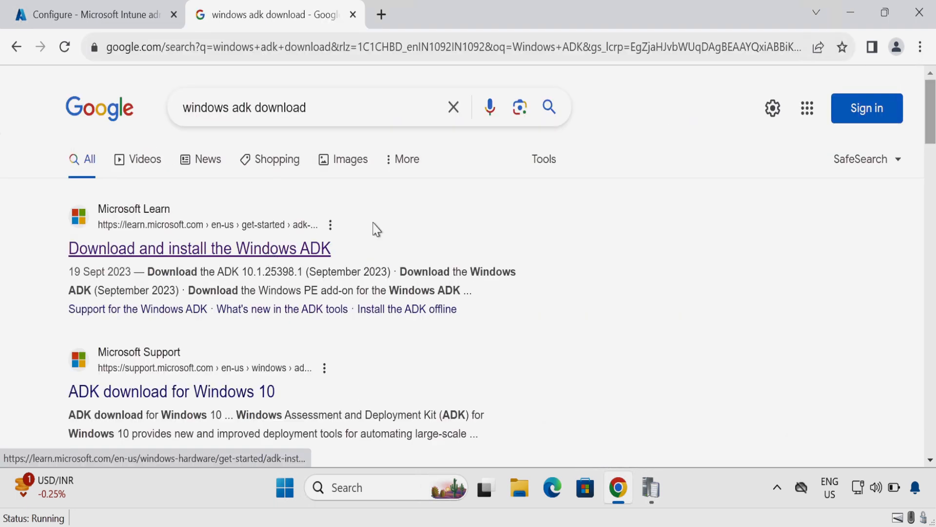
left_click(220, 249)
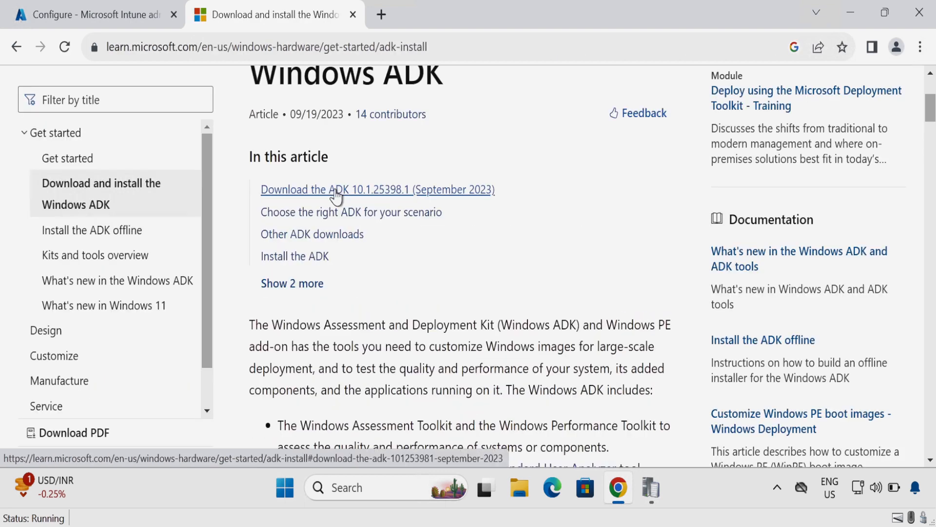
left_click(336, 190)
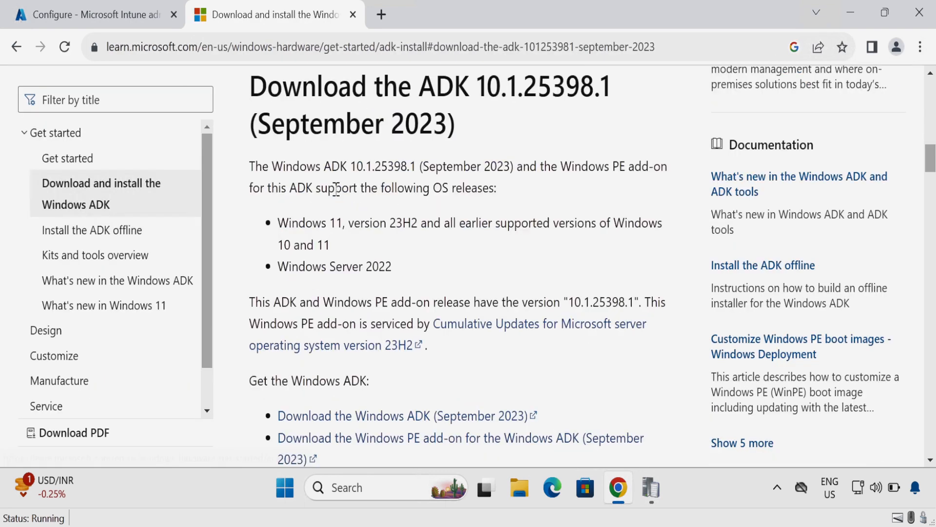
Download the Windows ADK (September 2023) installer and open adksetup from the Downloads folder
left_click(362, 426)
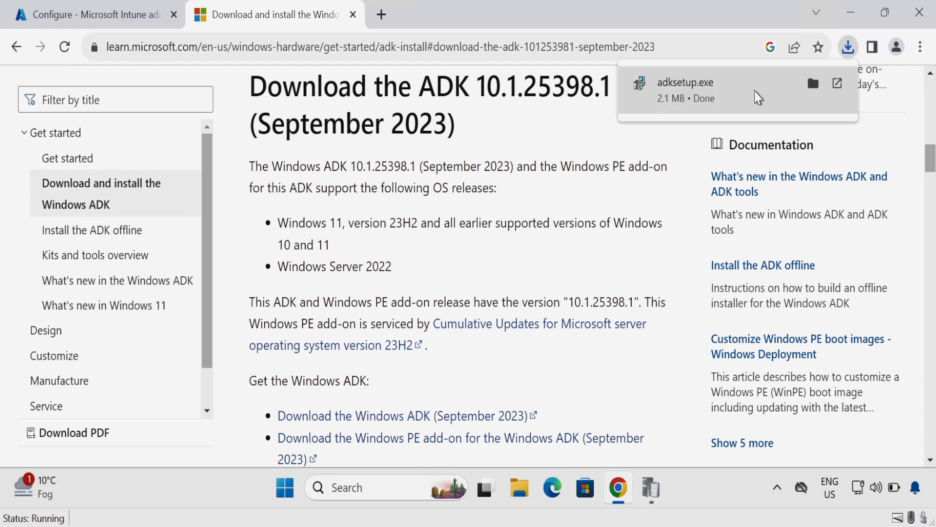
left_click(814, 83)
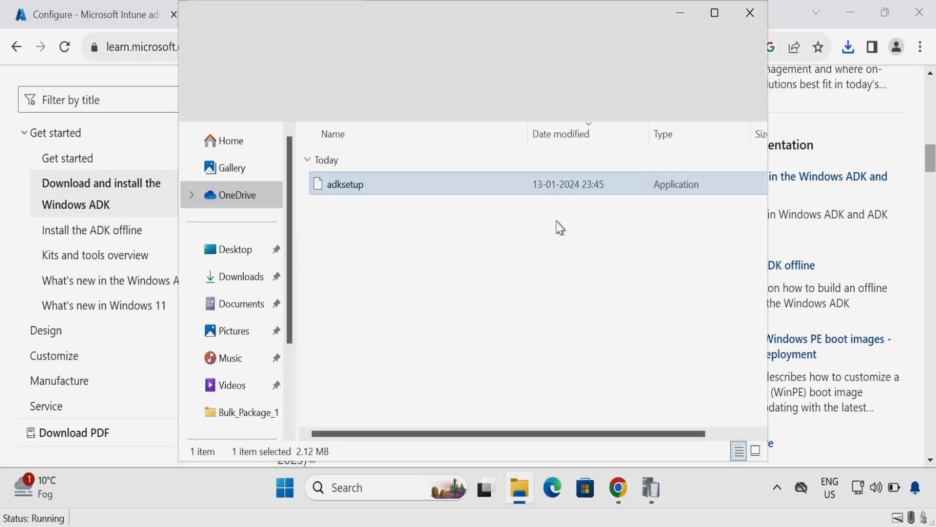
right_click(366, 189)
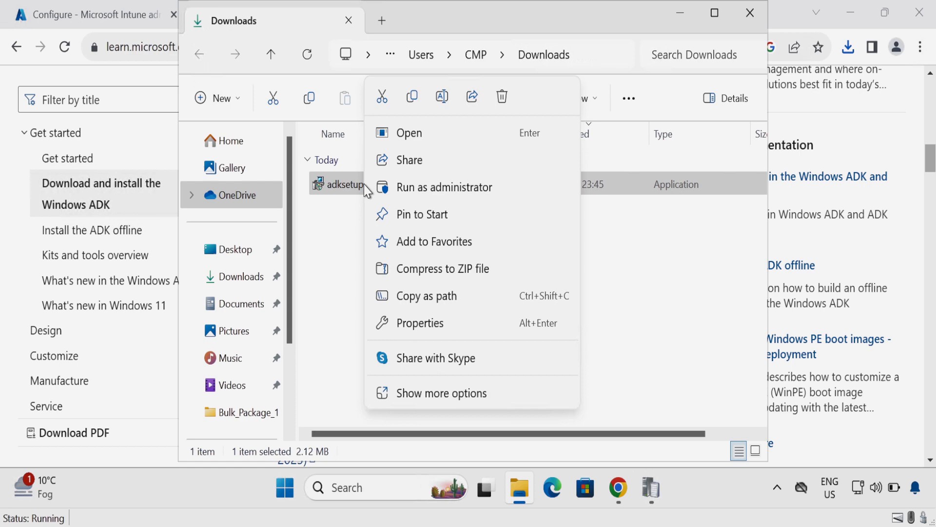
left_click(409, 138)
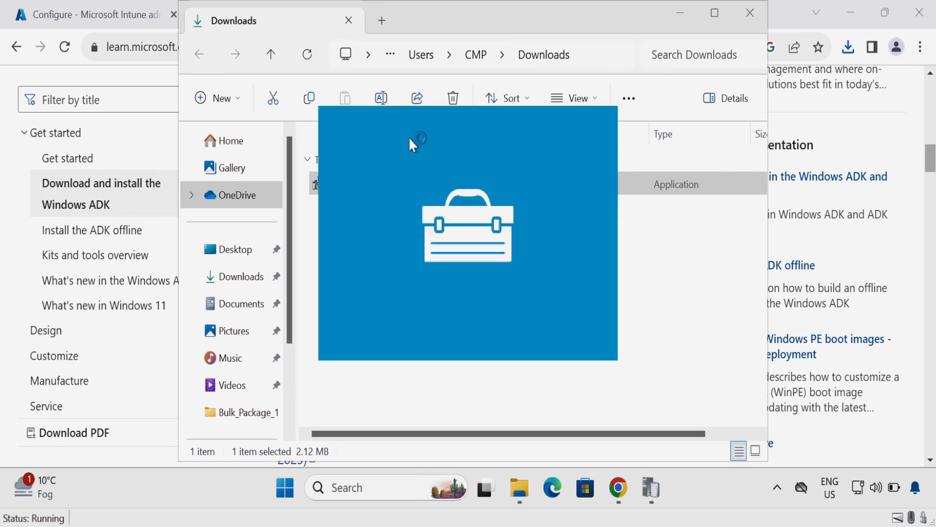
Advance the ADK setup to feature selection, answering Yes to the Windows Kits insights collection and accepting the license agreement
left_click(646, 442)
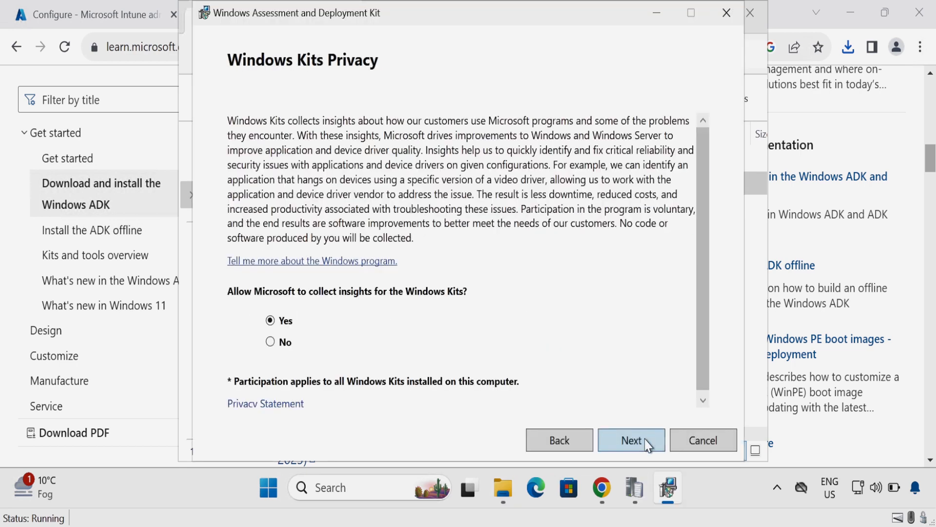
left_click(639, 445)
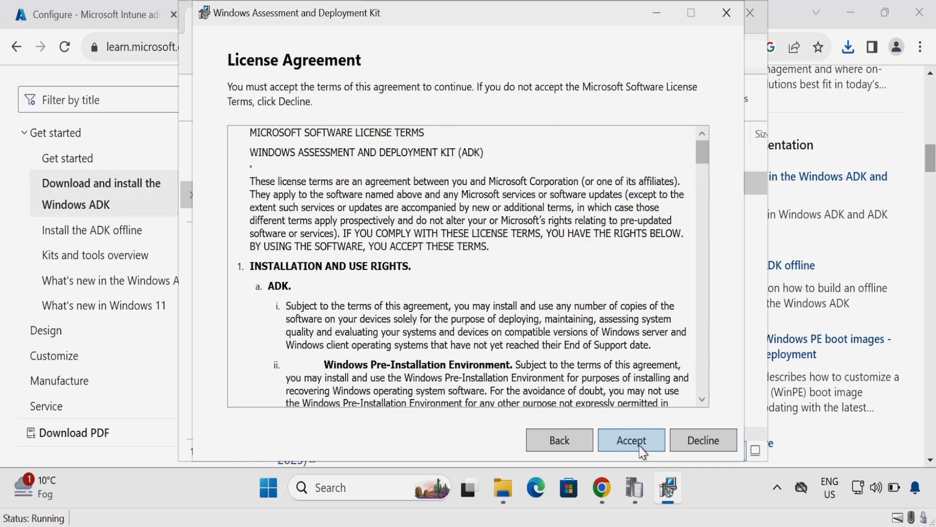
left_click(630, 444)
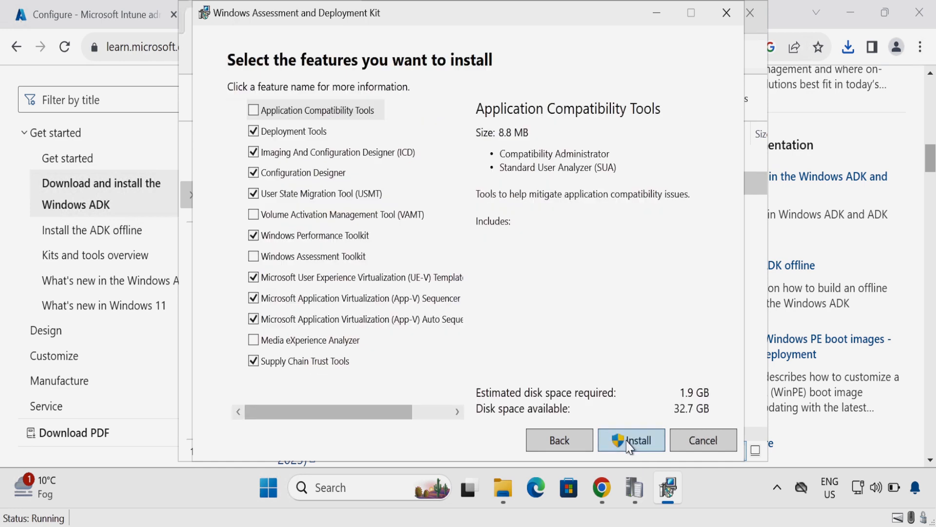
Clear all preselected ADK features, and select only Imaging And Configuration Designer (ICD) with its required Configuration Designer and User State Migration Tool
left_click(253, 361)
left_click(256, 319)
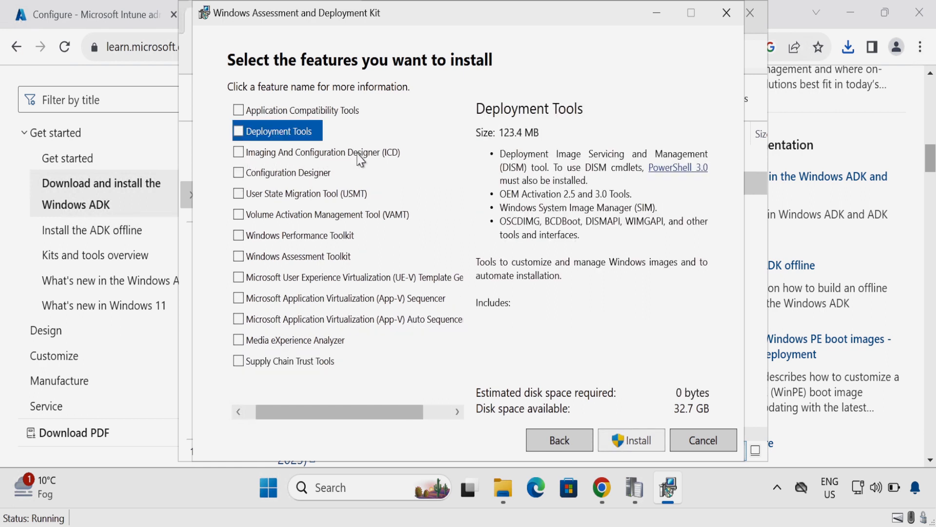
left_click(378, 155)
left_click(239, 152)
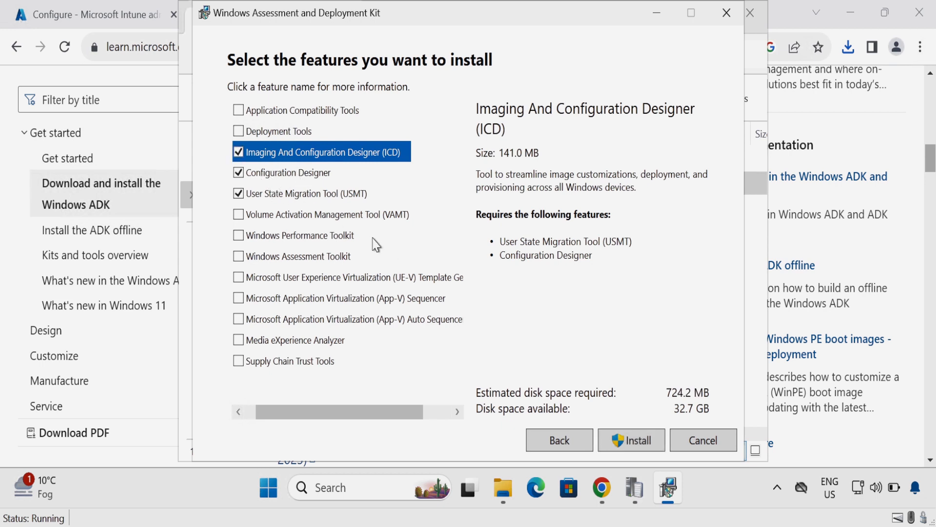
Install the selected ADK features with administrator approval, and close the finished setup and the Downloads window
left_click(636, 442)
left_click(434, 390)
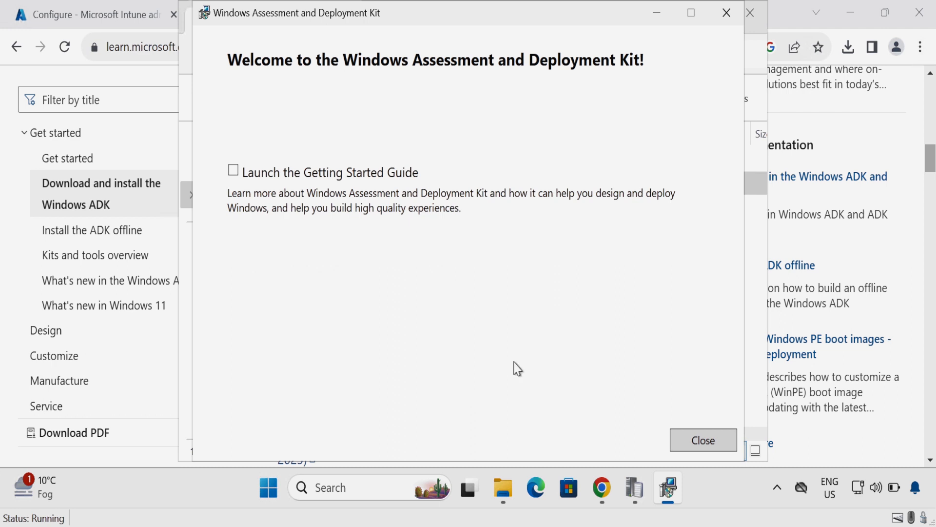
left_click(704, 440)
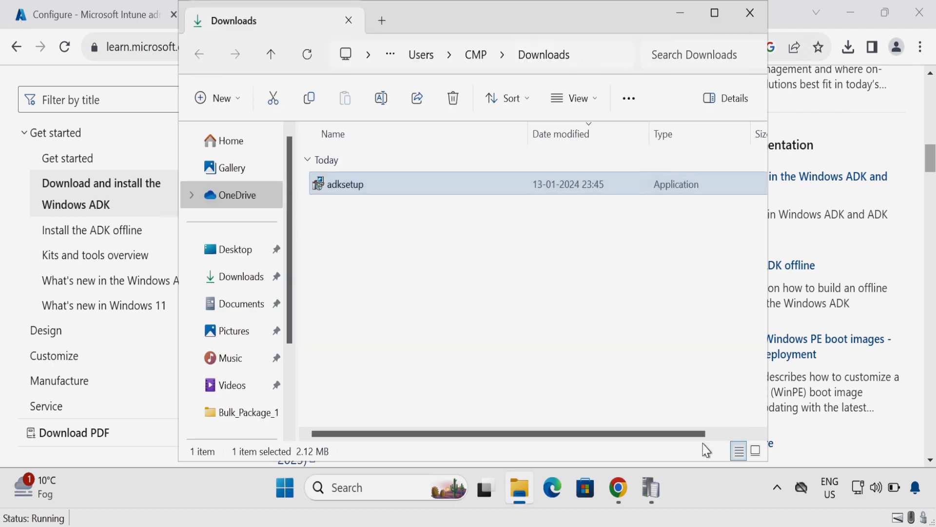
left_click(752, 15)
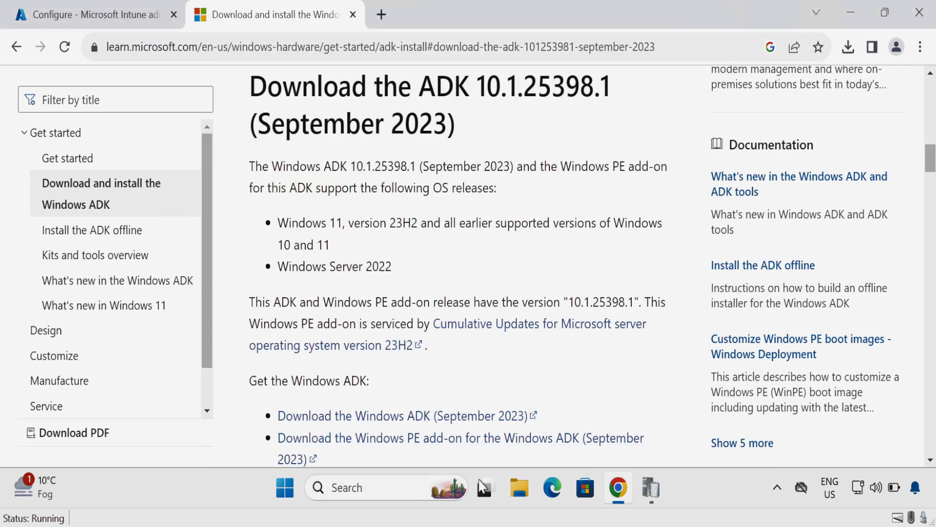
Open File Explorer at Assessment and Deployment Kit\Imaging and Configuration Designer\x86 and run ICD as administrator
left_click(519, 488)
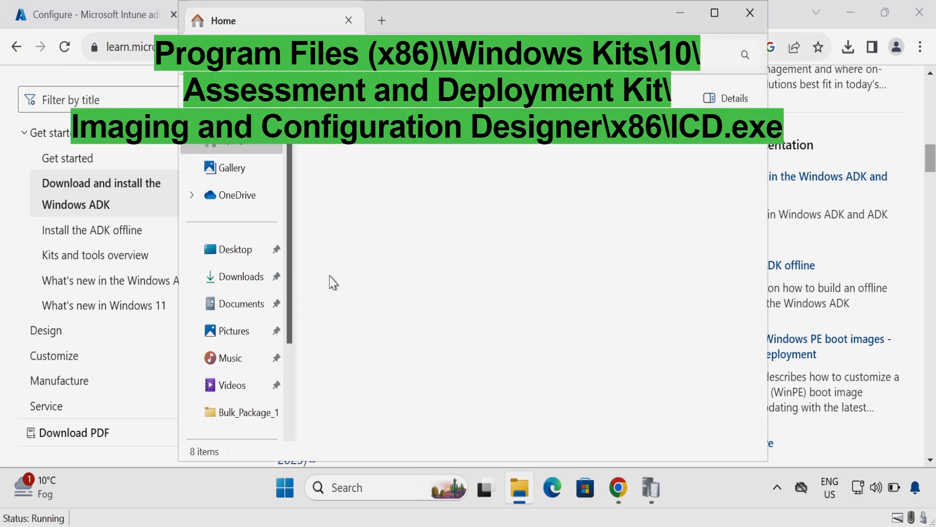
left_click(715, 13)
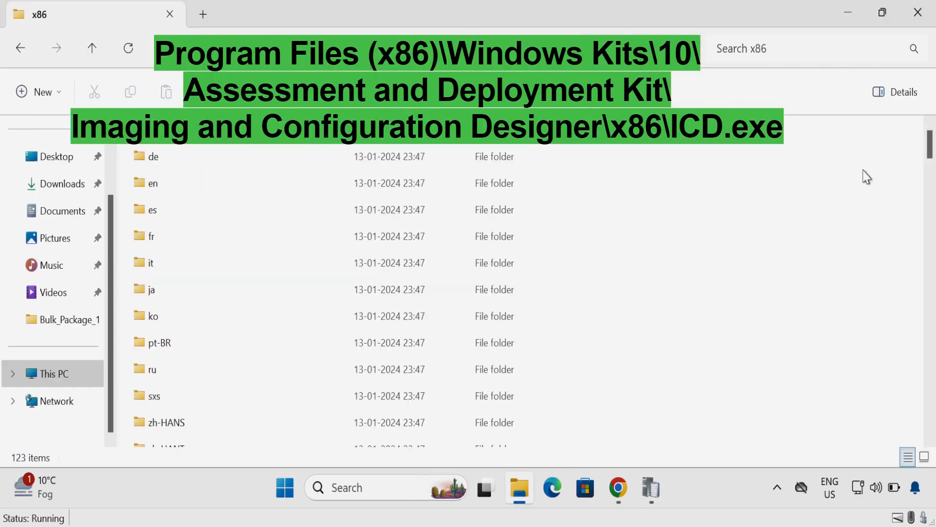
left_click_drag(931, 158, 931, 214)
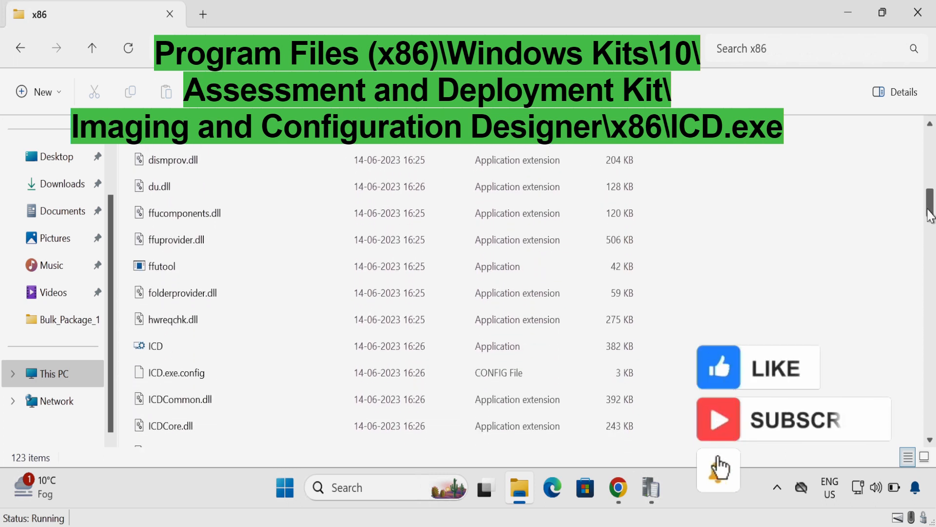
left_click(166, 357)
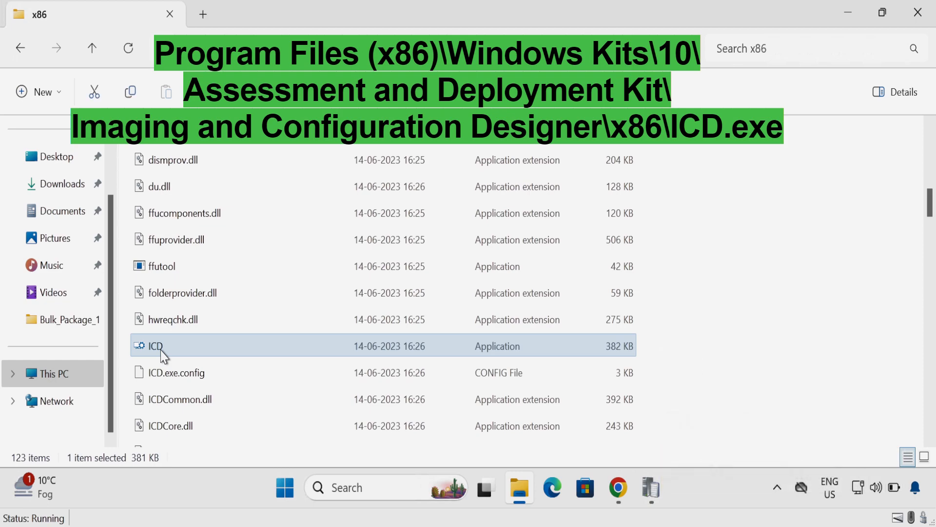
right_click(163, 351)
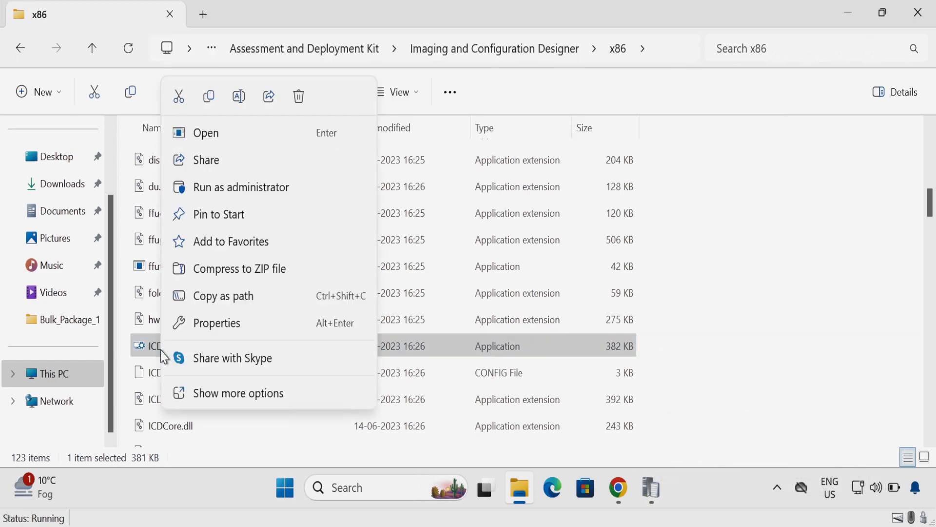
left_click(234, 188)
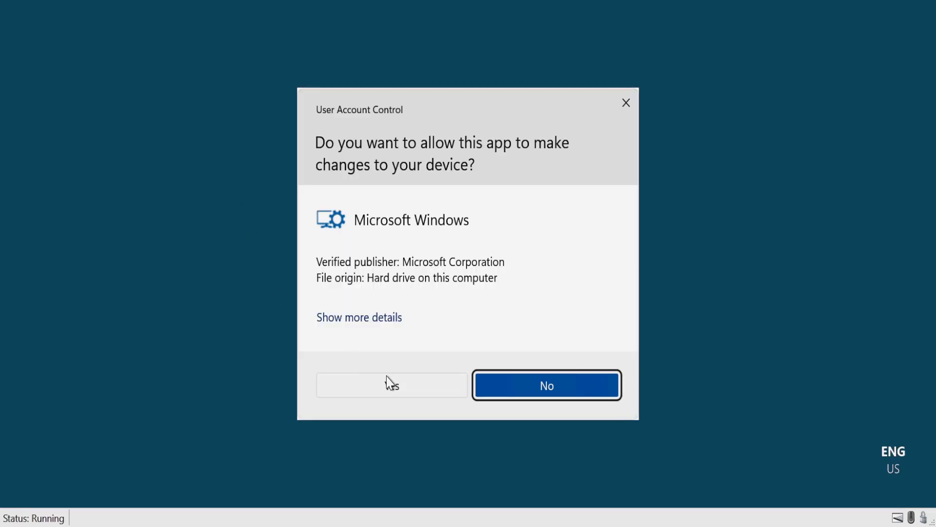
left_click(399, 388)
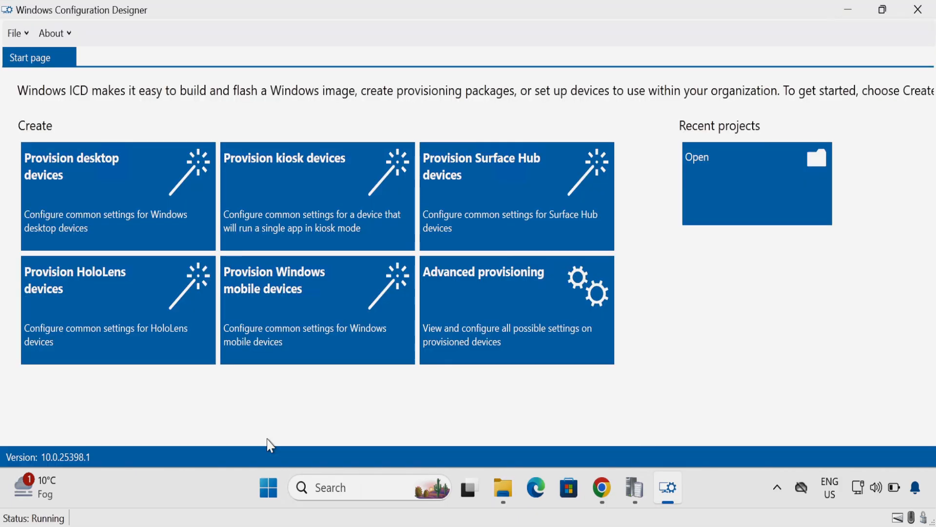
Create a Provision desktop devices project named DEMO, stored in a new DEMO folder on the Desktop
left_click(114, 207)
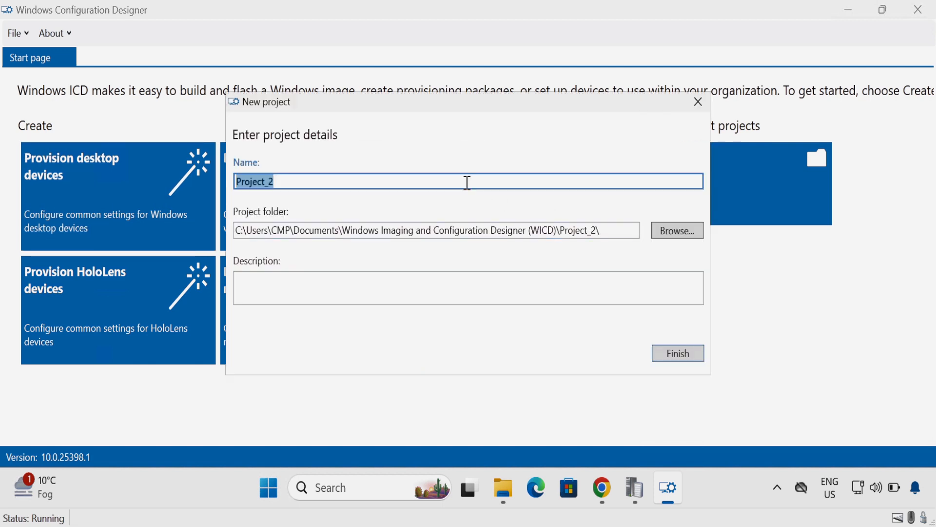
type("DEMO")
left_click(677, 230)
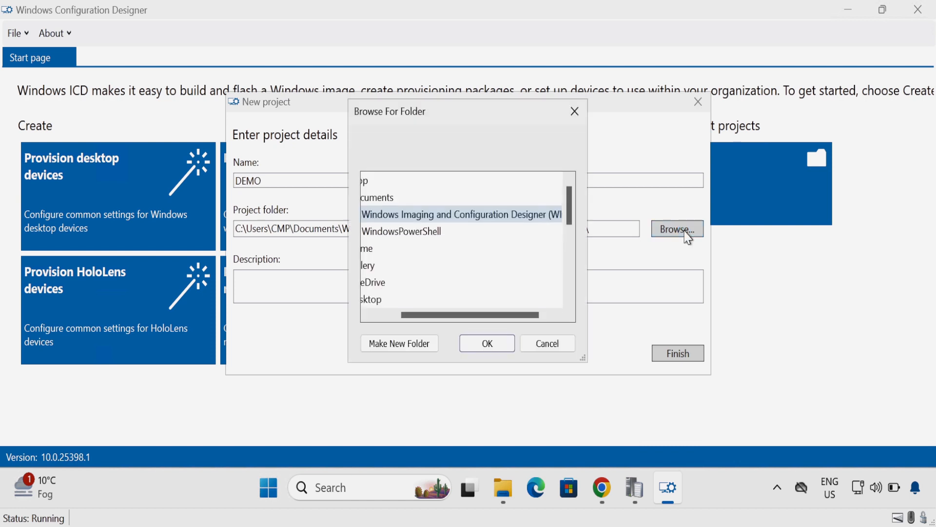
left_click_drag(483, 315, 404, 316)
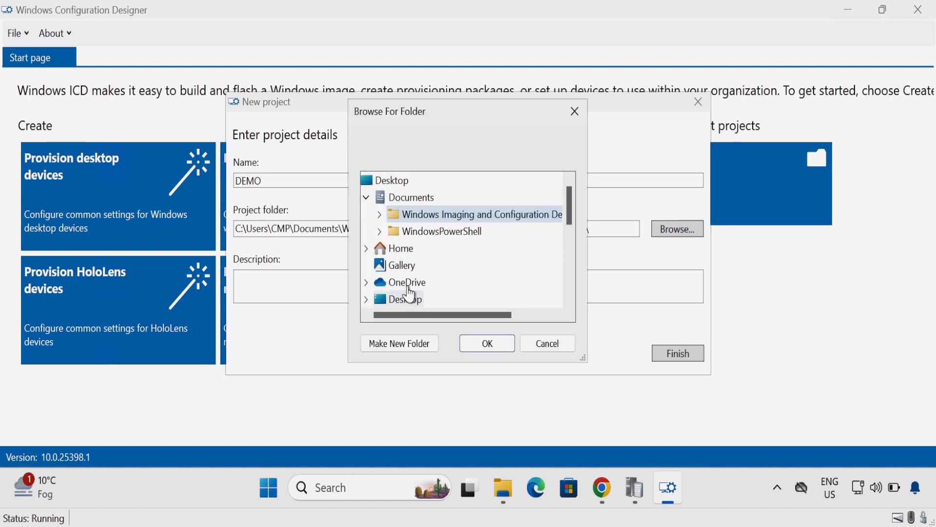
left_click_drag(572, 217, 374, 200)
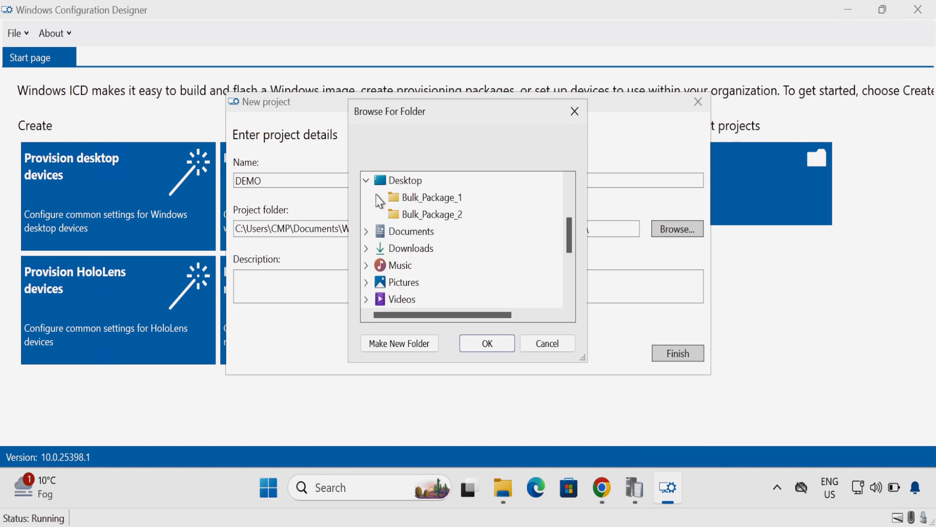
left_click(405, 182)
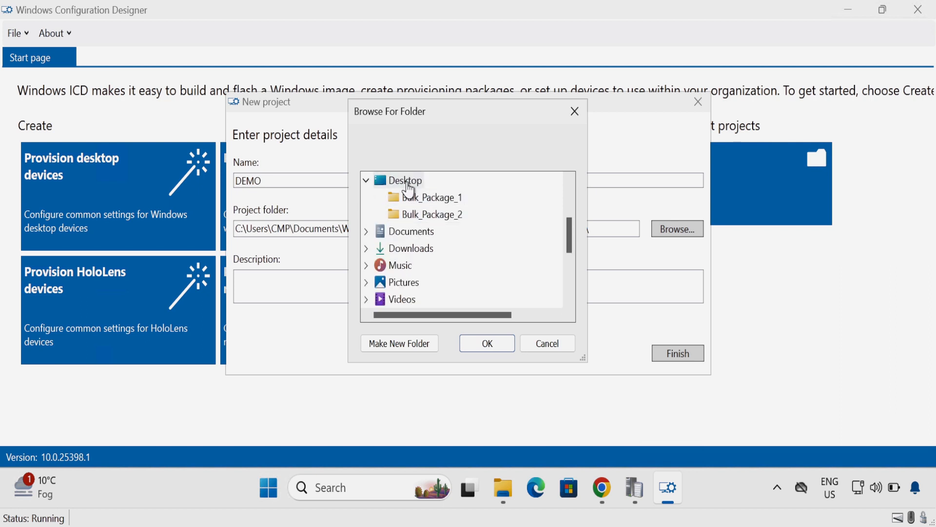
left_click(396, 347)
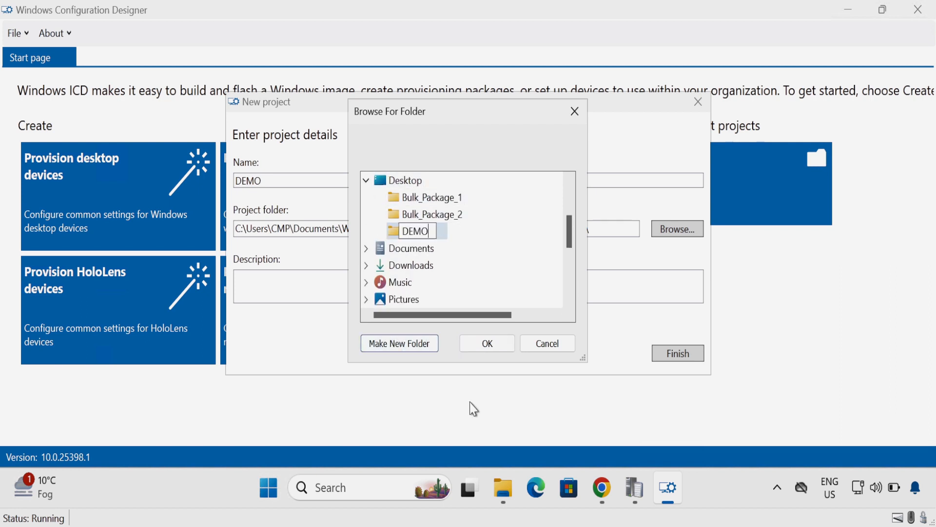
left_click(495, 346)
left_click(672, 355)
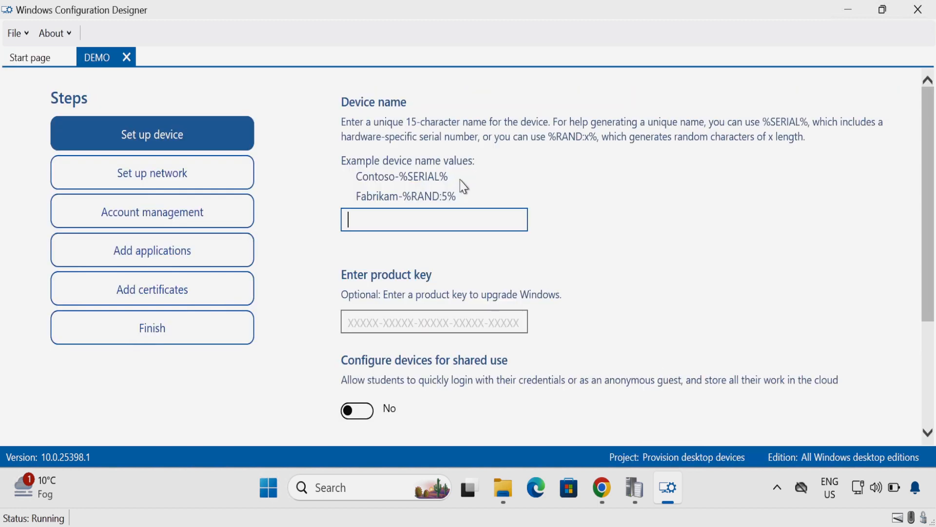
Set the DEMO project's device name to Contoso-%SERIAL% and turn off its Wi-Fi network connection
left_click_drag(448, 177, 365, 181)
key("ctrl+c")
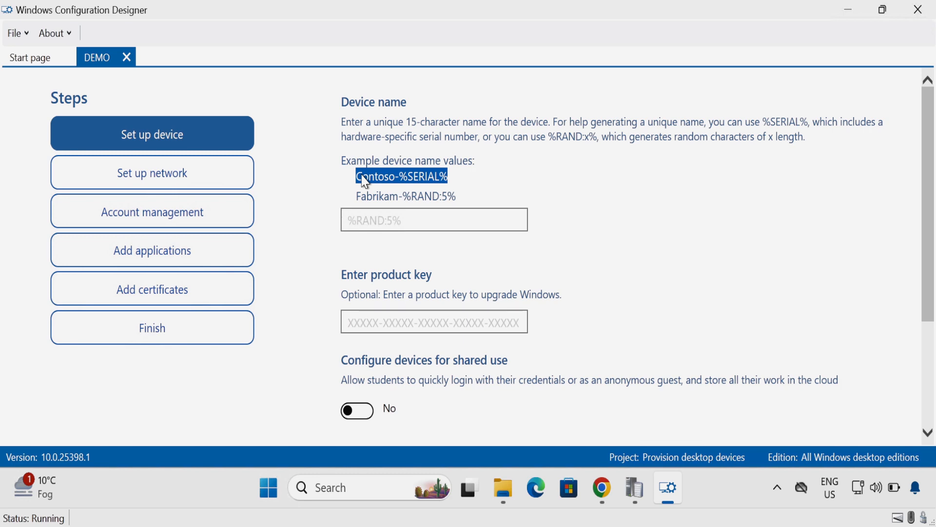
left_click(370, 219)
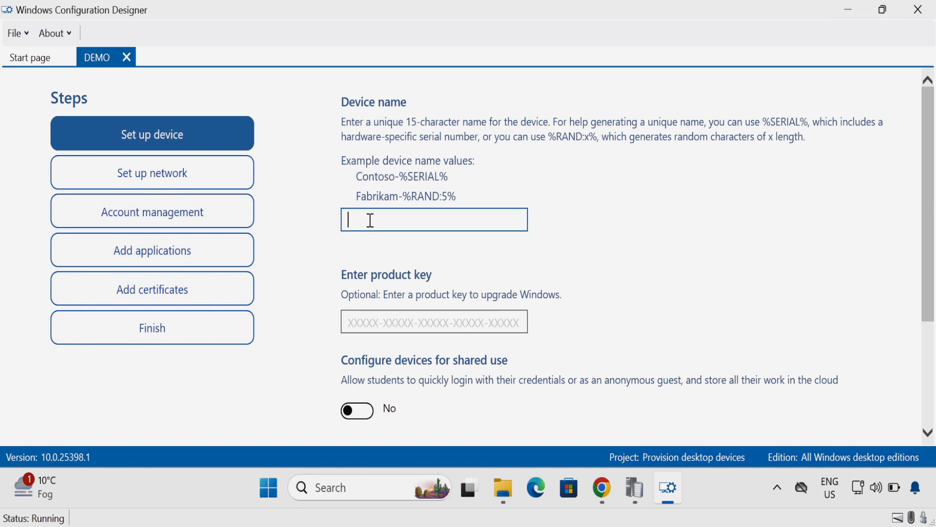
key("ctrl+v")
left_click_drag(921, 234, 913, 357)
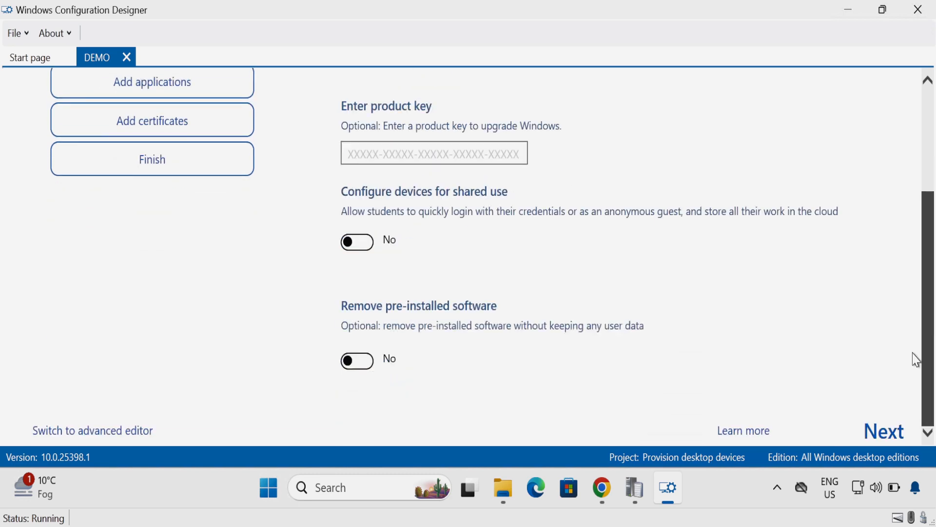
left_click(884, 433)
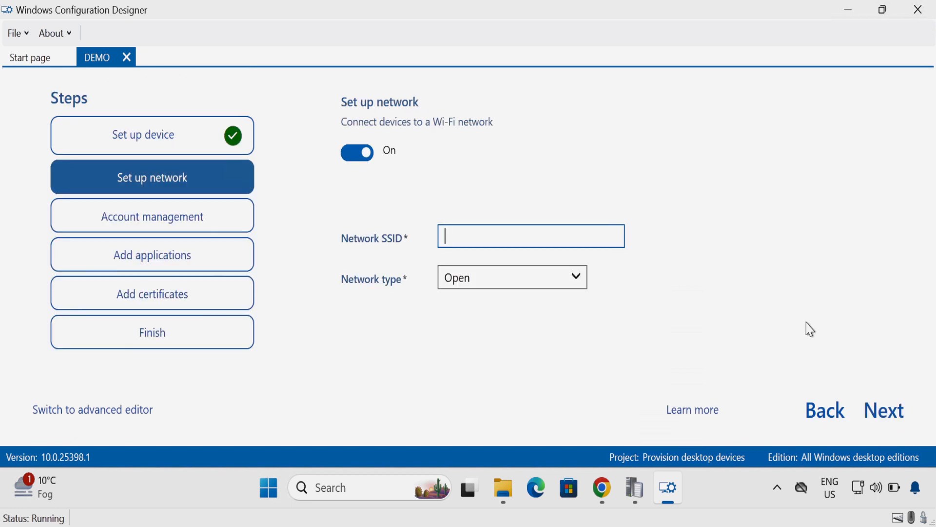
left_click(356, 154)
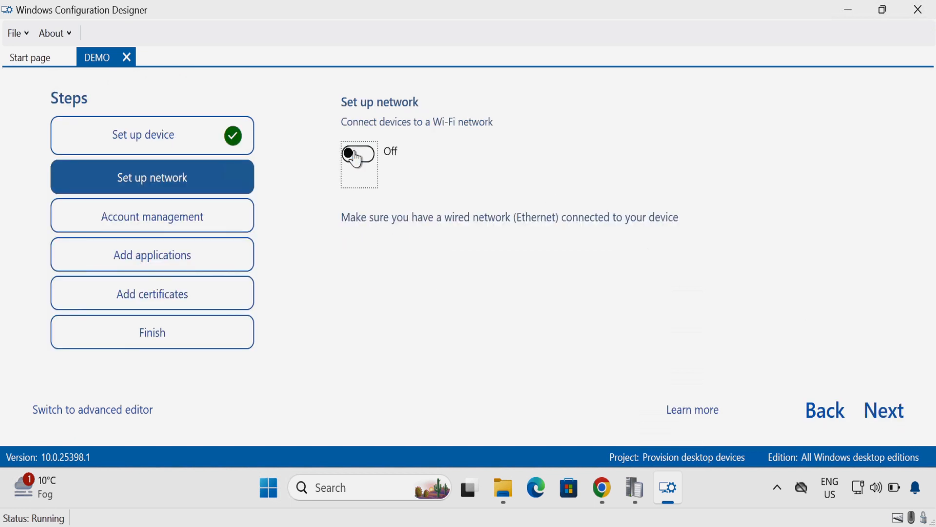
Set the DEMO project's account management to Enroll in Azure AD and request the bulk token
left_click(181, 222)
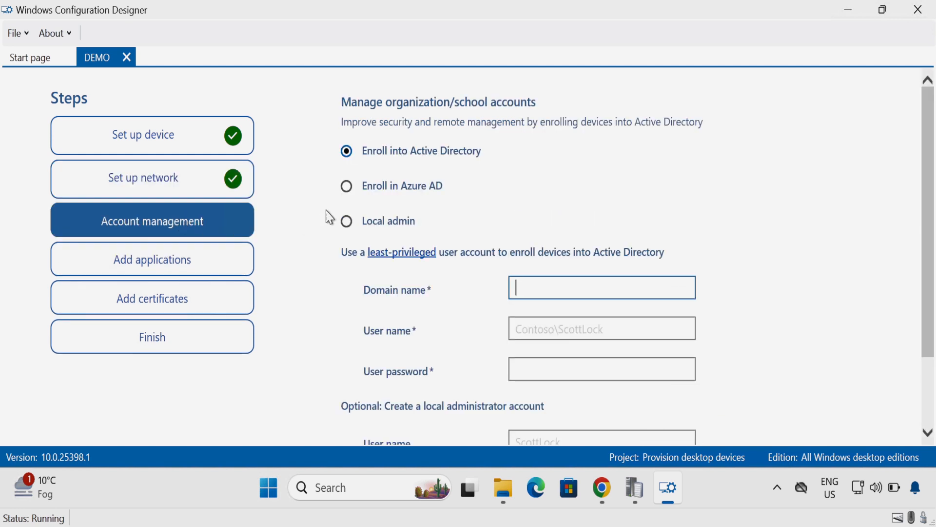
left_click(348, 186)
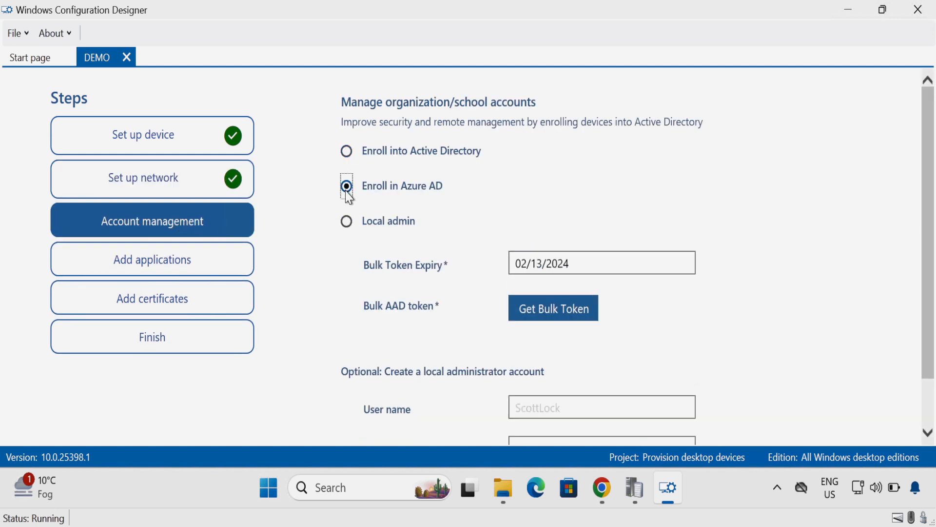
left_click(556, 317)
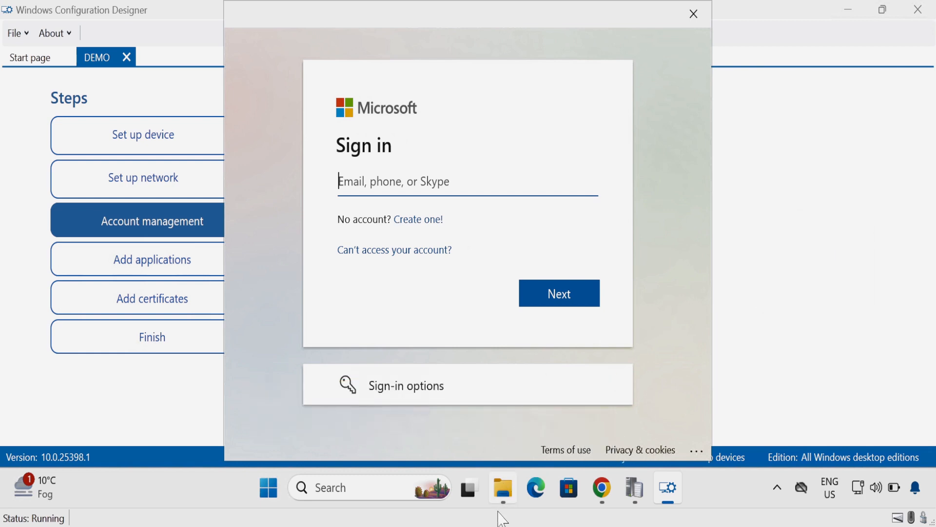
Sign in to the Microsoft account for the bulk token with the account e-mail and account password
mouse_move(503, 488)
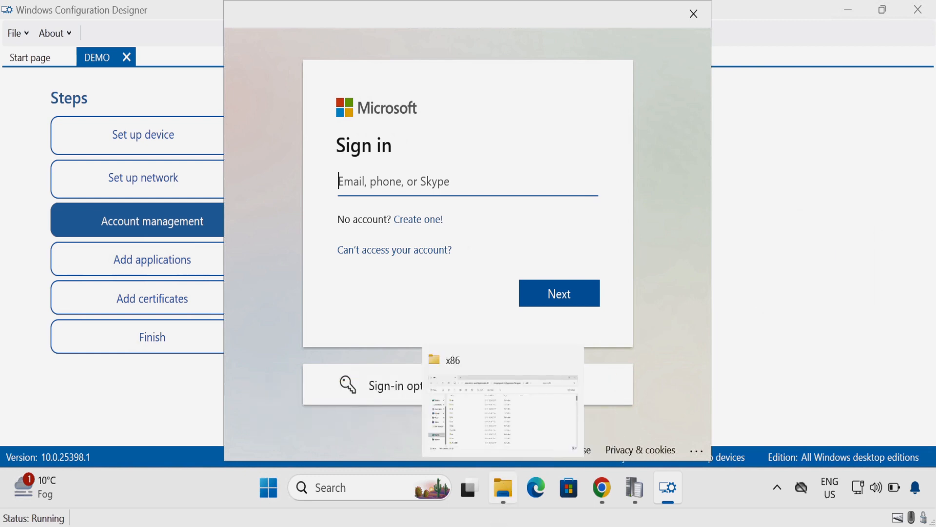
key("ctrl+v")
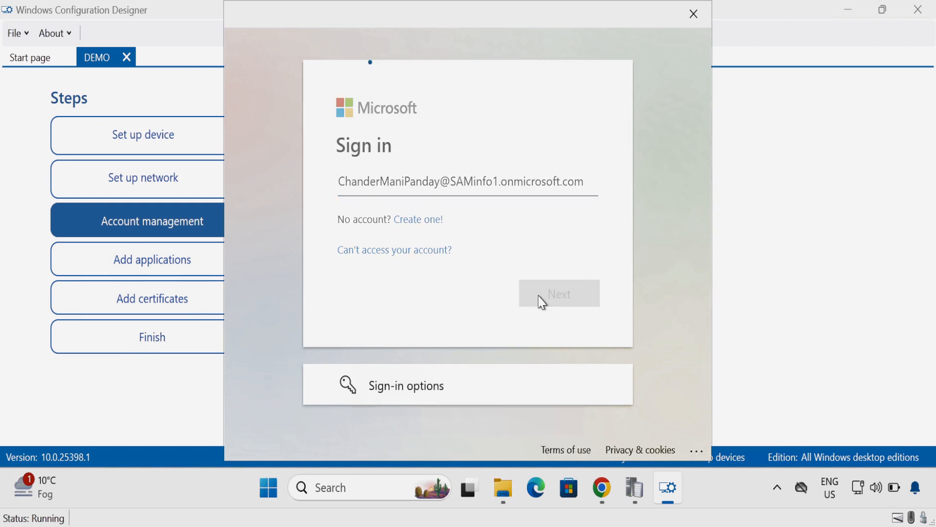
left_click(539, 300)
key("ctrl+v")
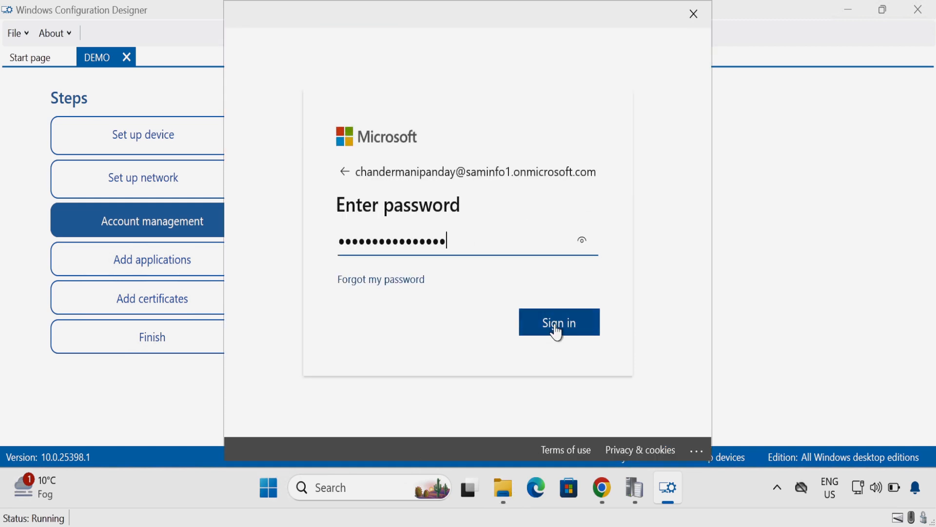
left_click(557, 332)
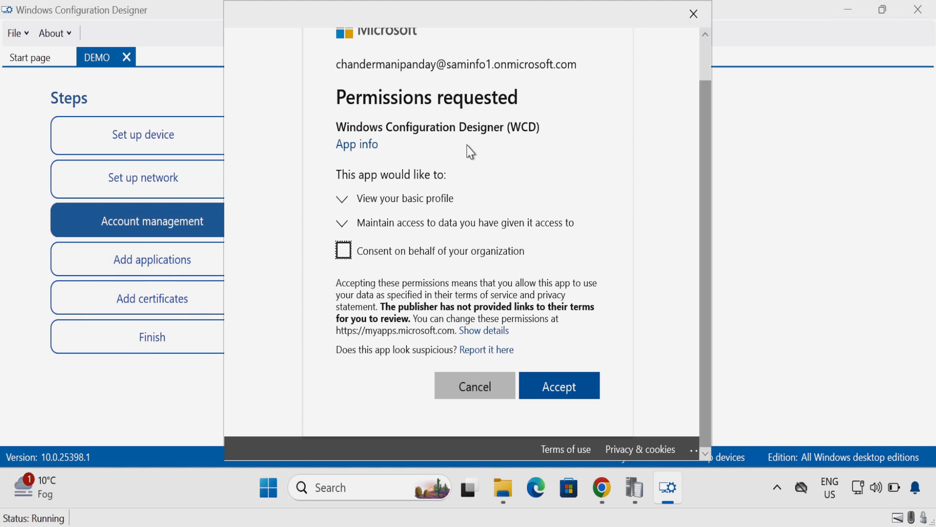
Accept the permissions requested by Windows Configuration Designer, then disallow organization management of the device and sign in to this app only
left_click(343, 199)
scroll(676, 385, "down", 2)
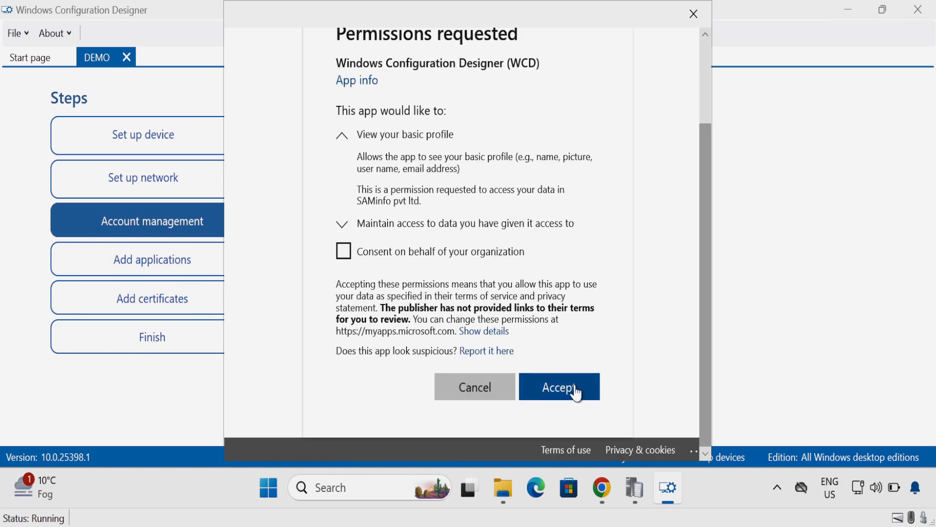
left_click(571, 383)
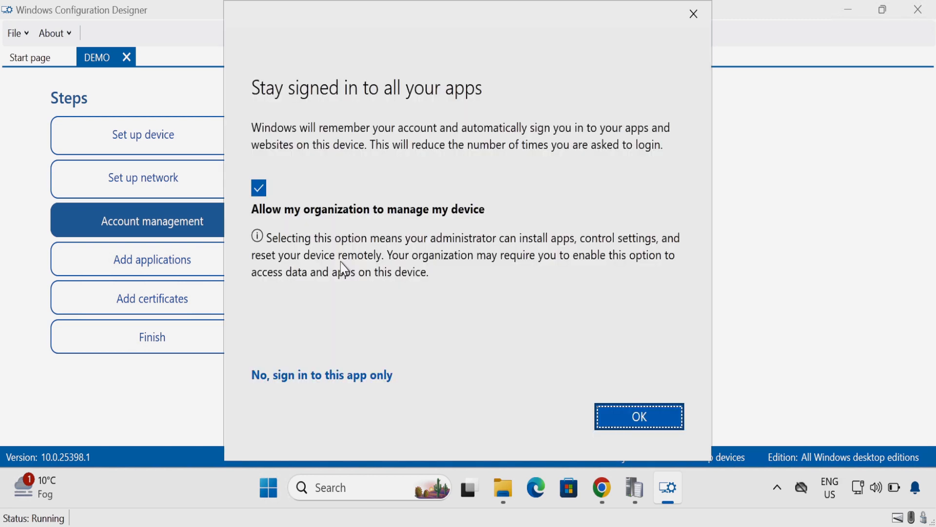
left_click(261, 193)
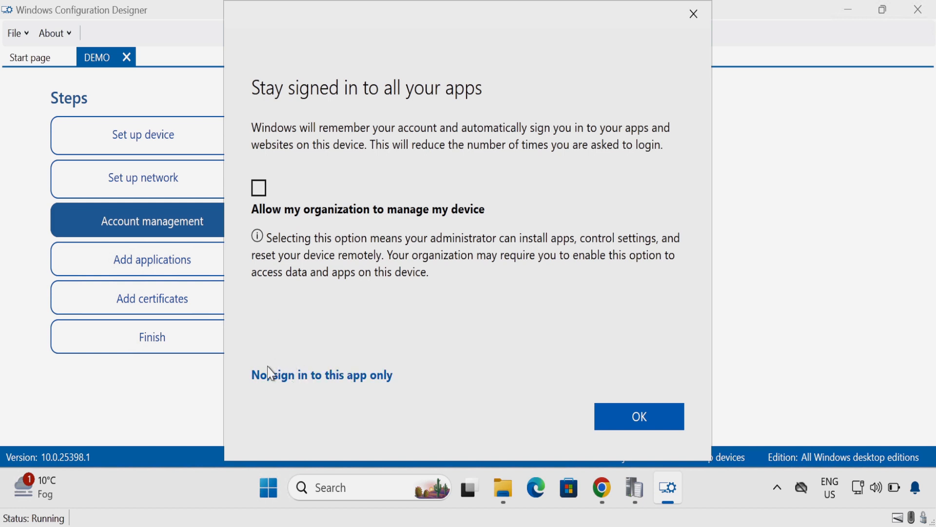
left_click(305, 385)
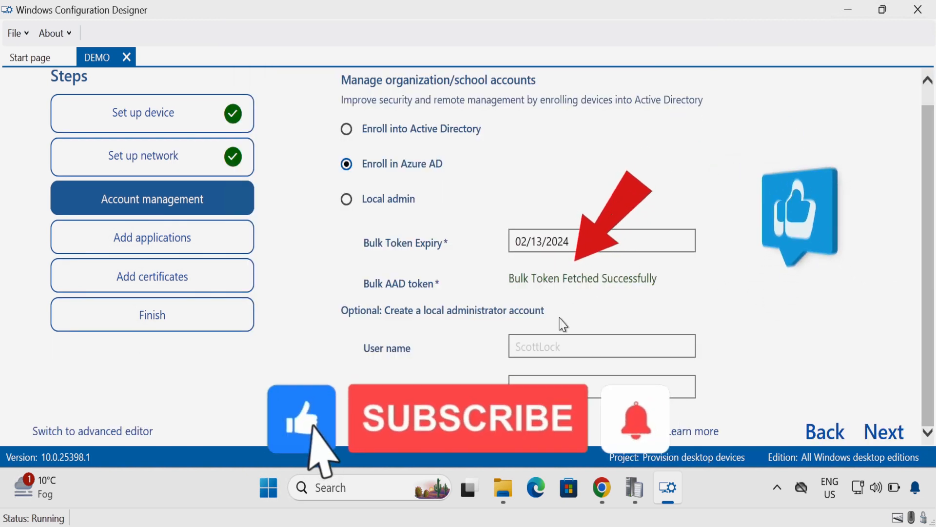
Skip adding applications and certificates, and create the DEMO provisioning package without password protection
left_click(881, 440)
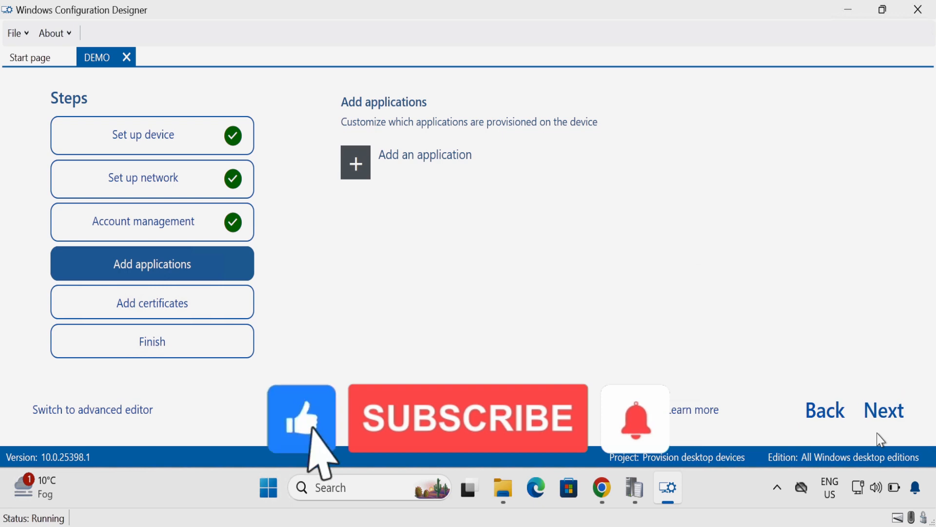
left_click(879, 426)
left_click(880, 426)
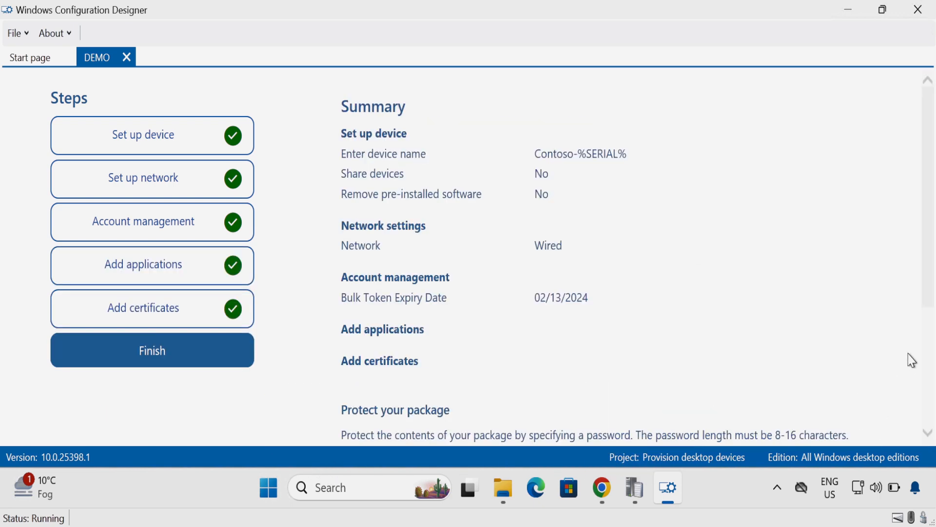
left_click_drag(928, 206, 922, 356)
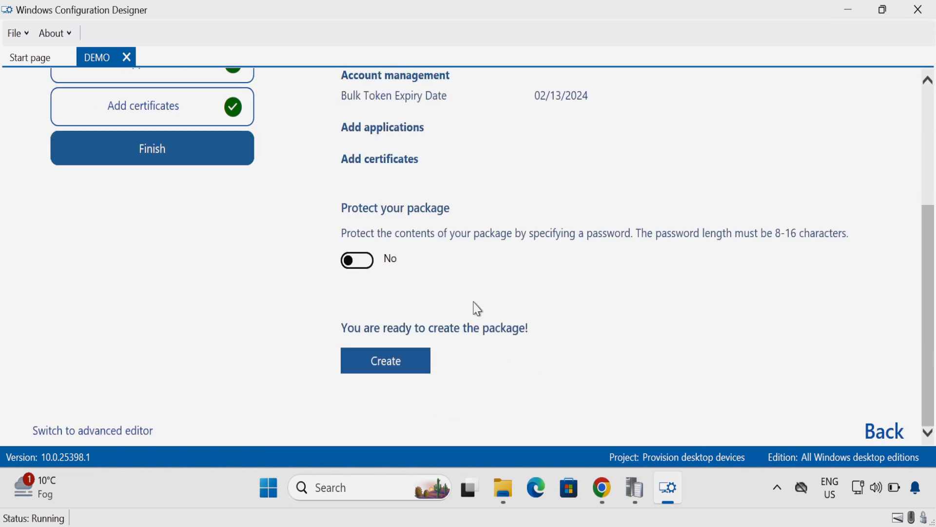
left_click(410, 364)
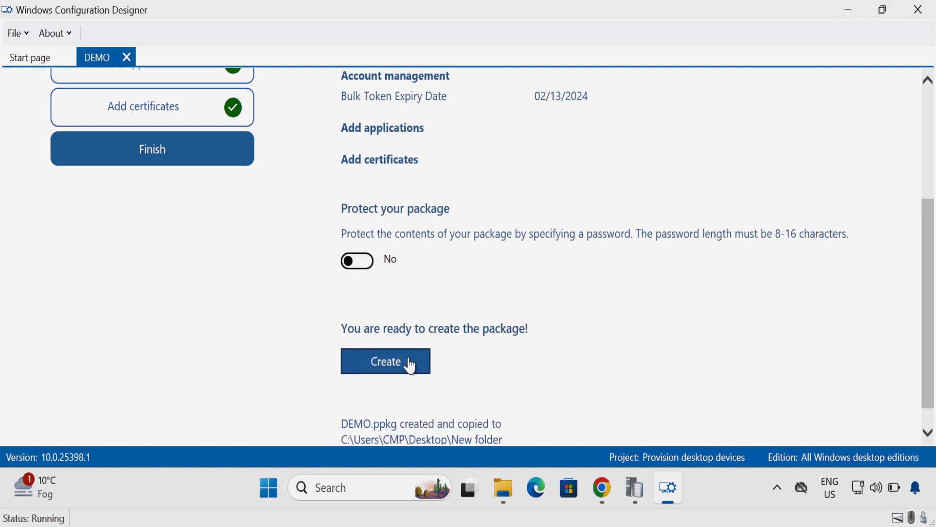
Check the package's output path, open Desktop\New folder in File Explorer and examine the DEMO provisioning package's file details
left_click_drag(927, 297, 927, 326)
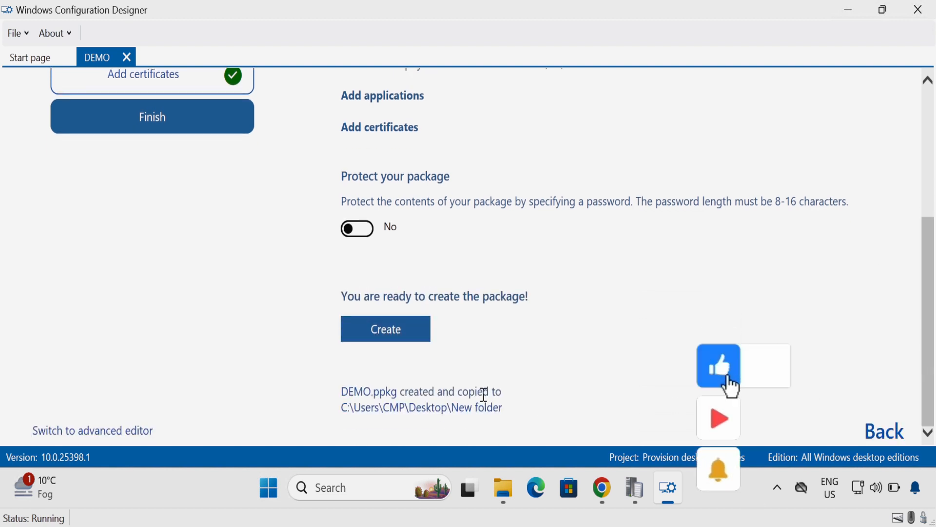
left_click_drag(512, 412, 410, 409)
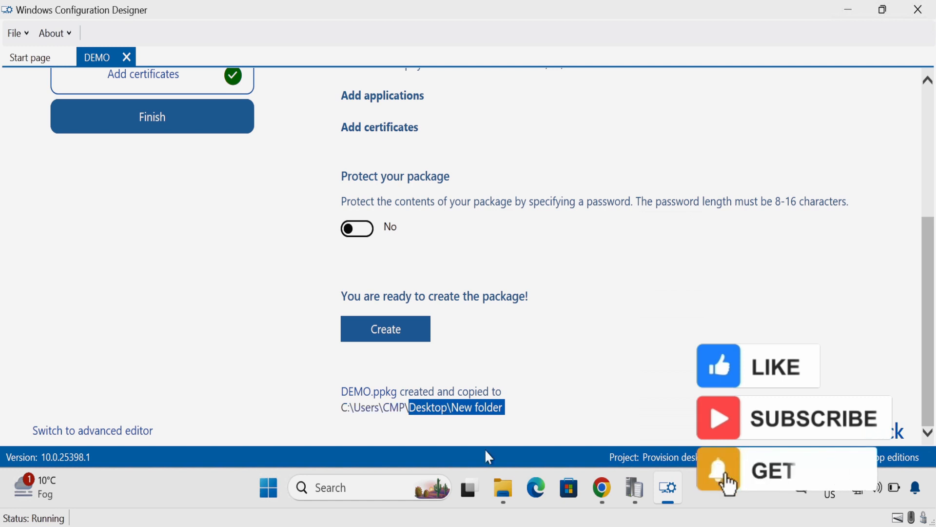
left_click(504, 488)
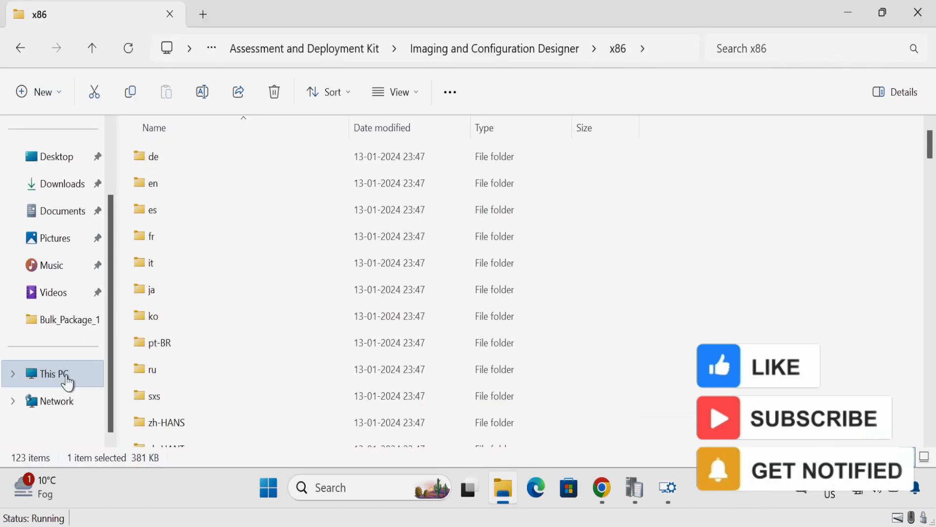
left_click(55, 156)
double_click(174, 236)
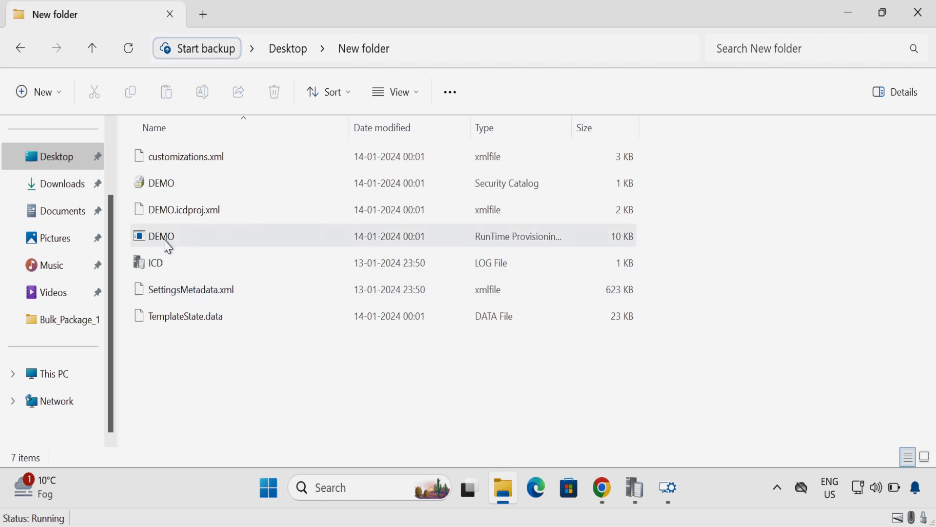
mouse_move(180, 247)
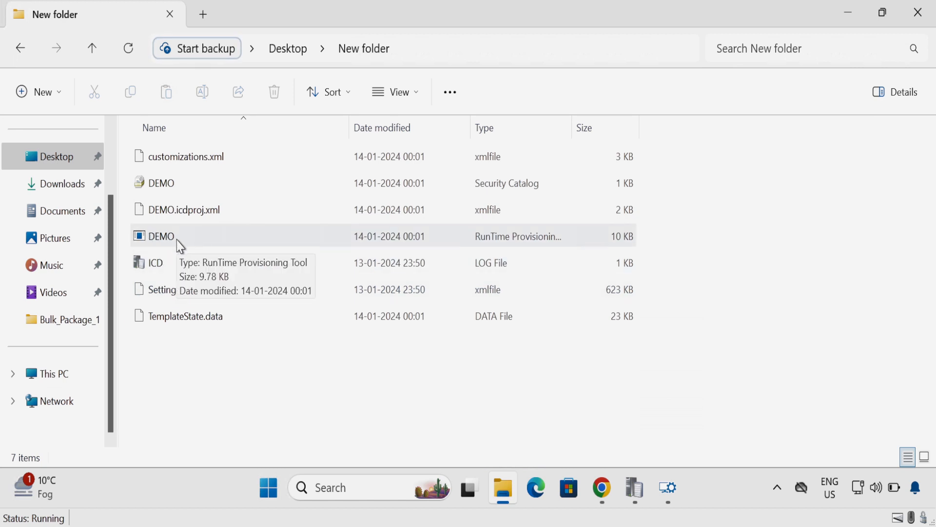